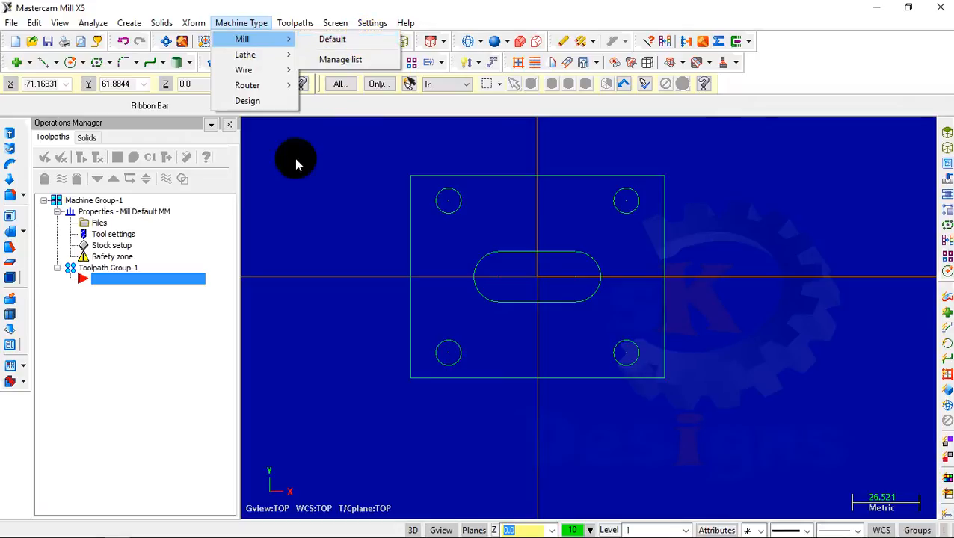
Define rectangular stock for the machine group measuring 105 in X, 85 in Y and 15 in Z
right_click(297, 158)
click(289, 148)
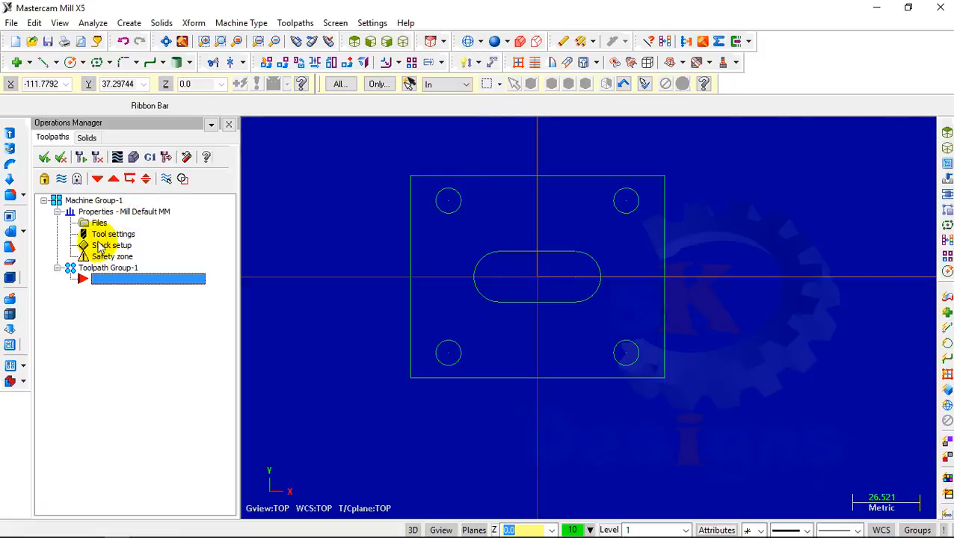
click(106, 249)
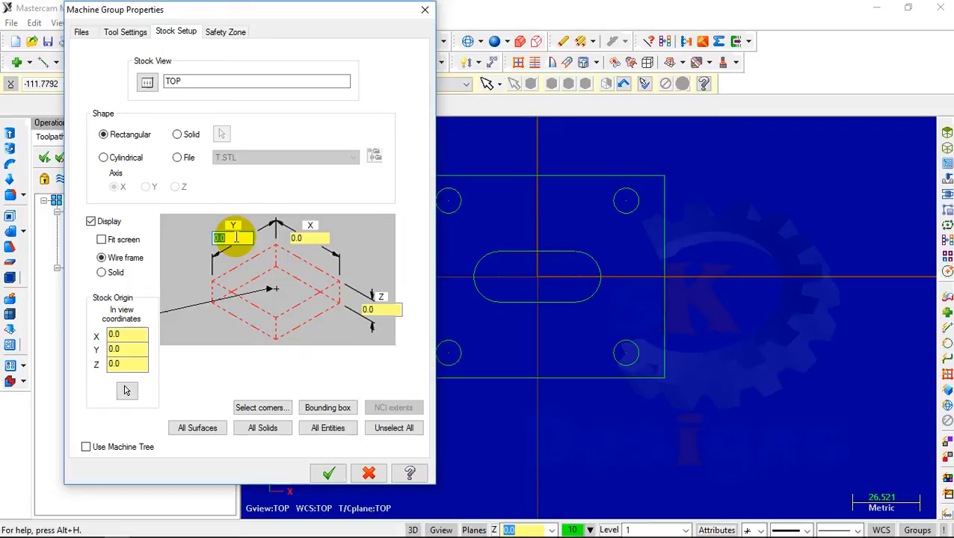
text(85)
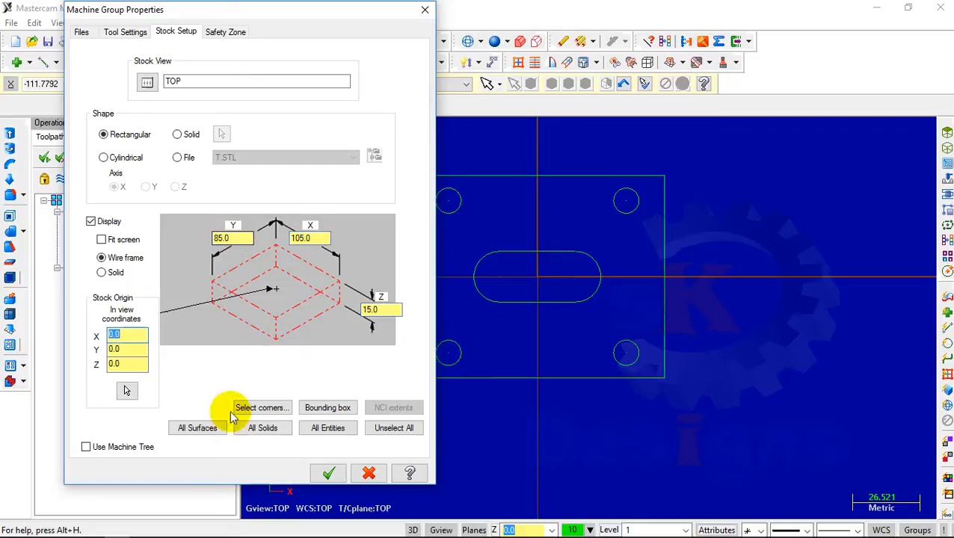
click(329, 473)
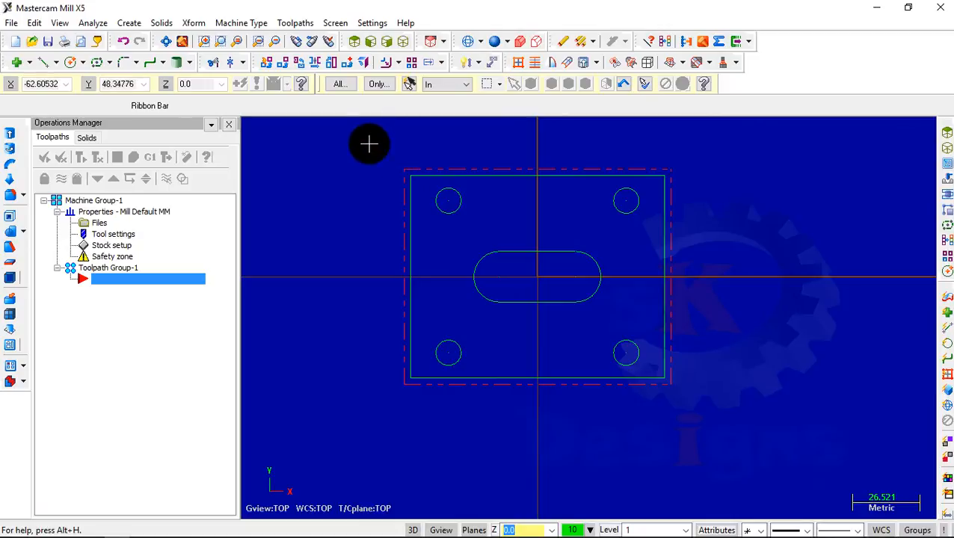
Start a Contour toolpath with the NC name MILLING-1 and chain the plate's outer rectangle as its geometry
click(304, 25)
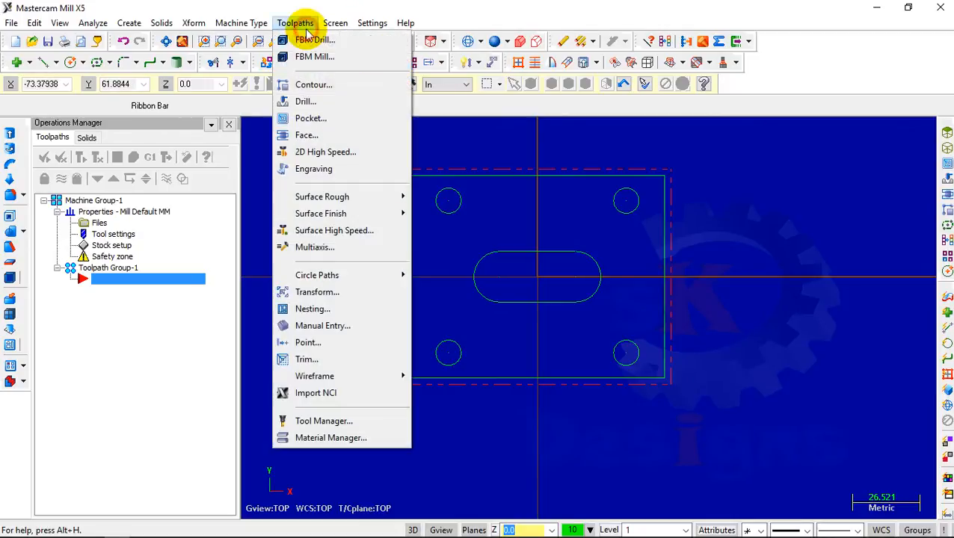
click(304, 87)
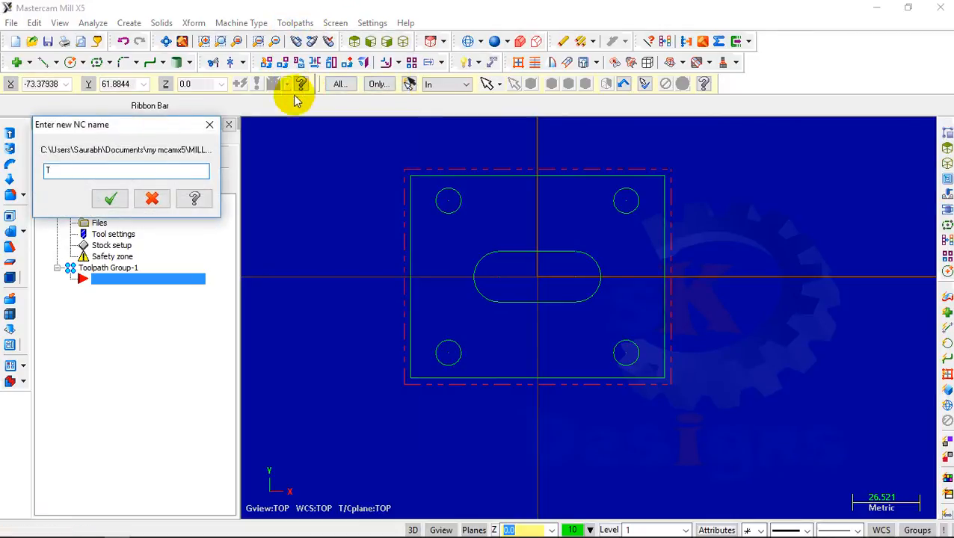
drag(56, 171, 40, 171)
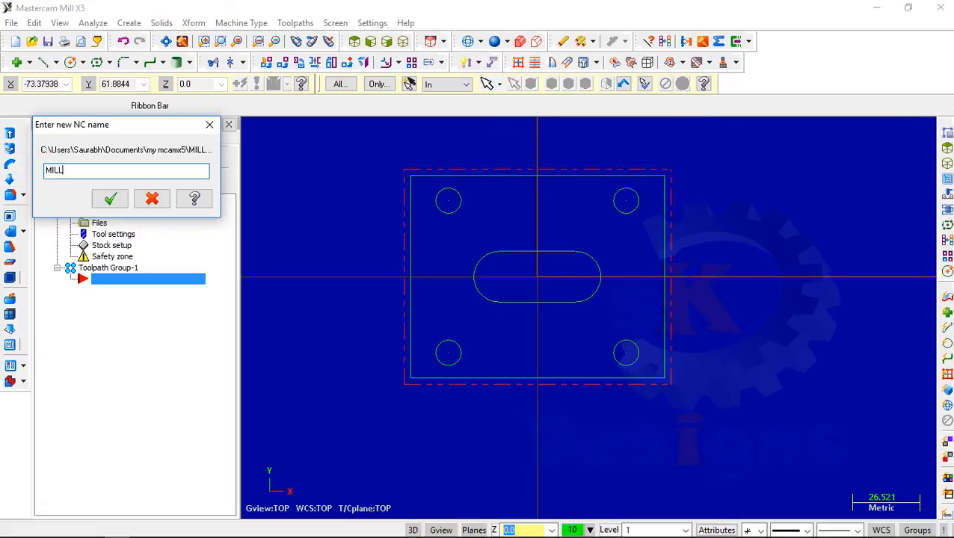
text(MILLING-1)
key(Return)
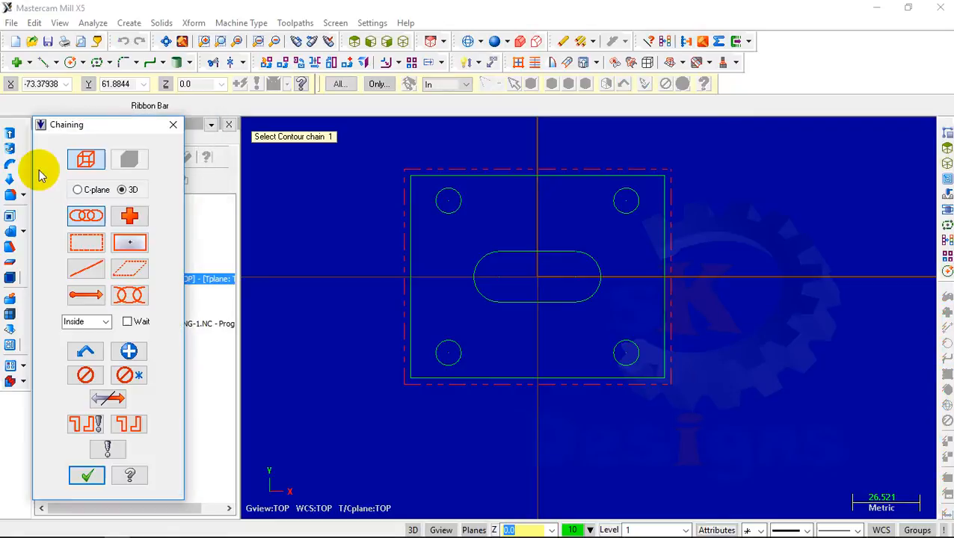
click(81, 215)
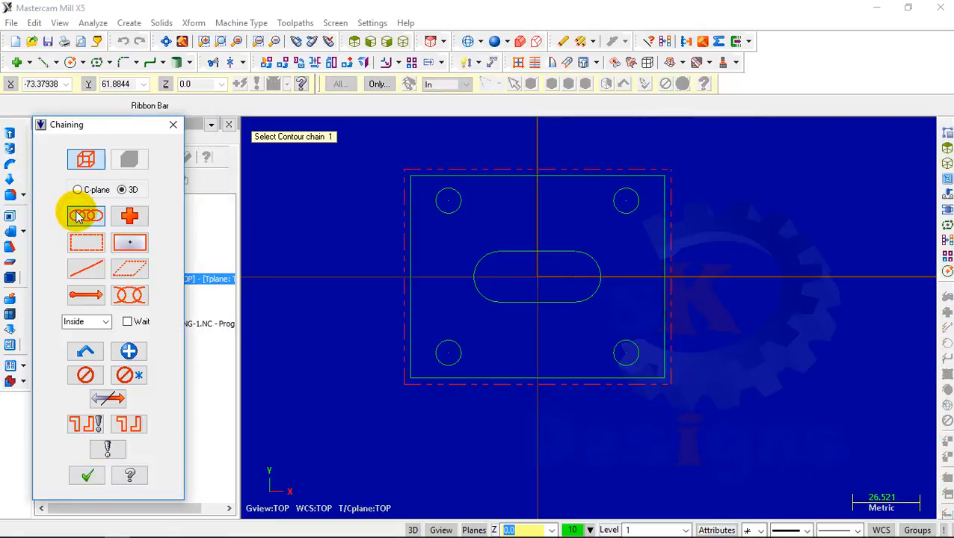
click(664, 237)
click(87, 476)
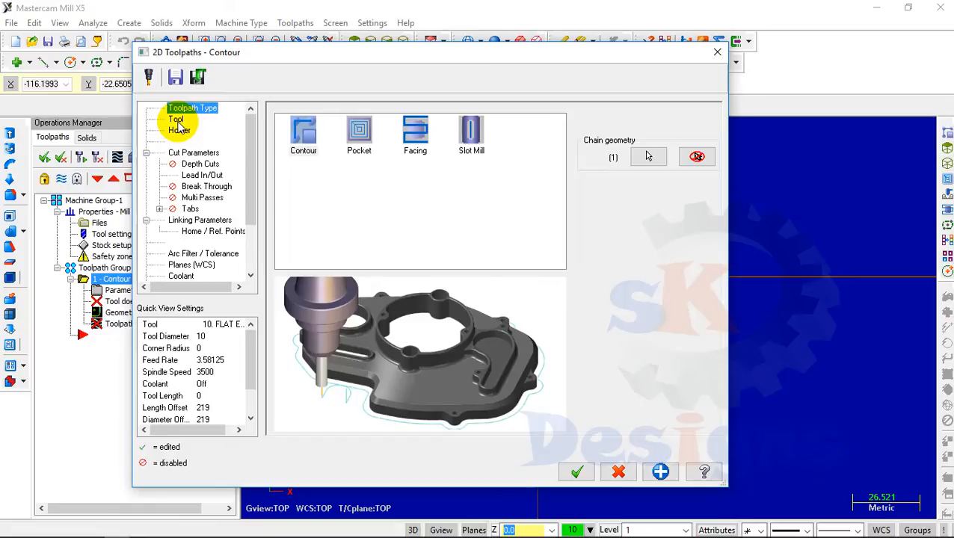
Assign the 20 mm bull endmill with 2 mm corner radius from the tool library and the H4C3A1000 holder
click(177, 122)
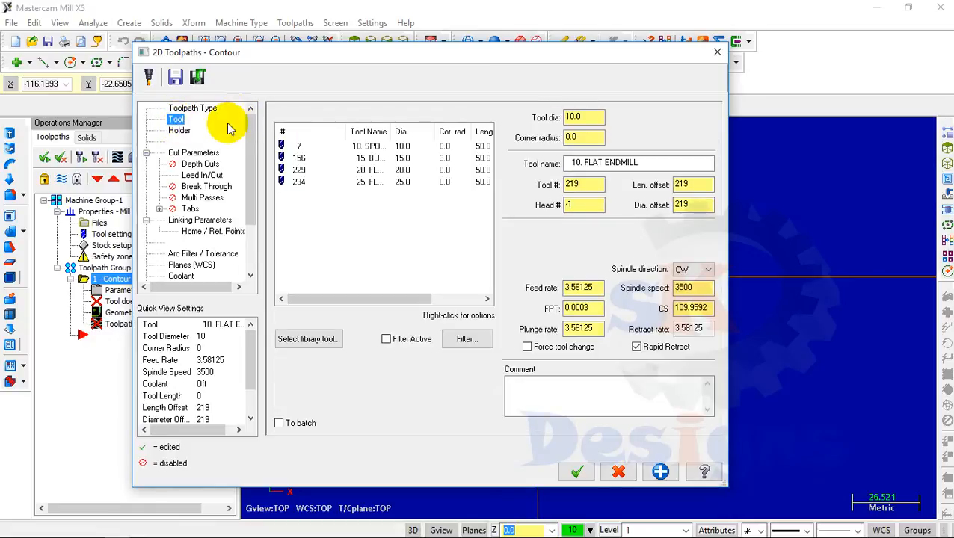
click(315, 181)
click(309, 145)
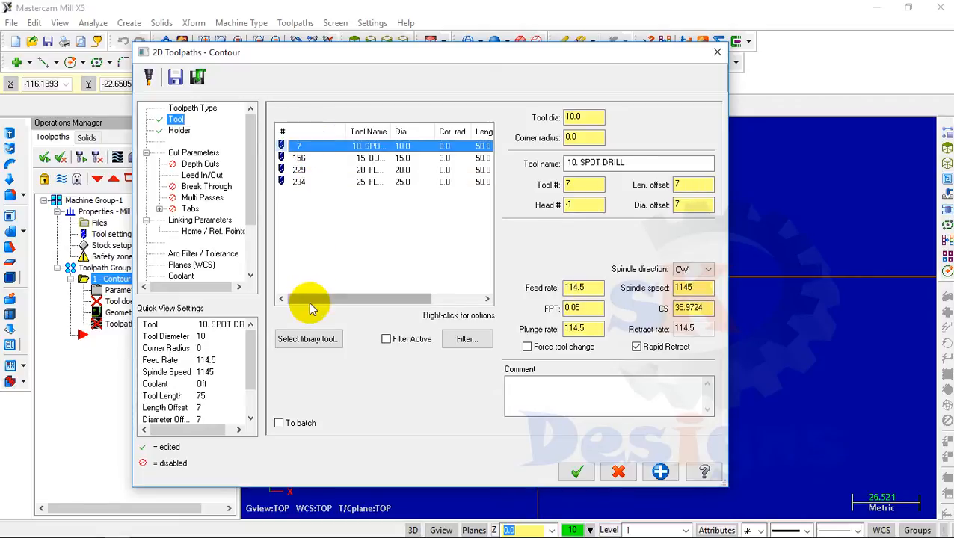
click(327, 262)
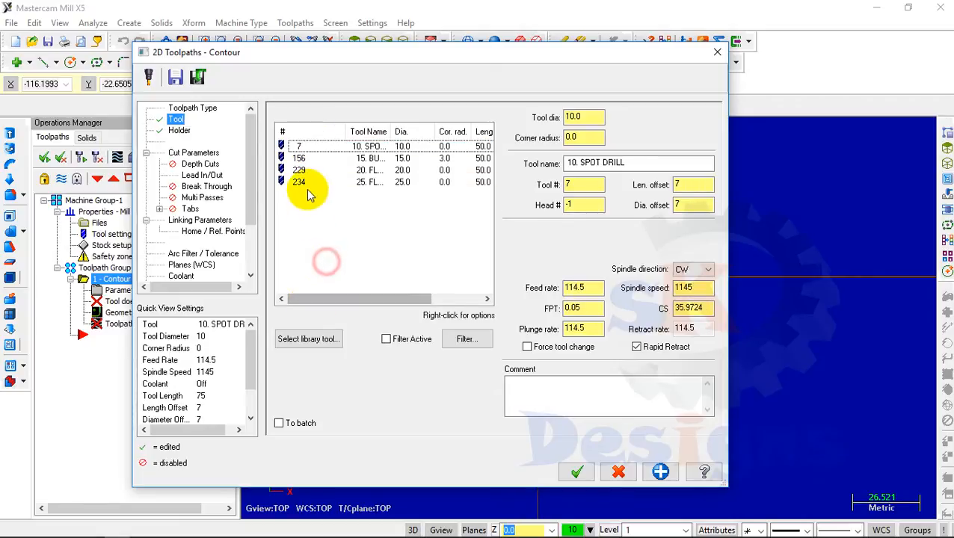
click(310, 346)
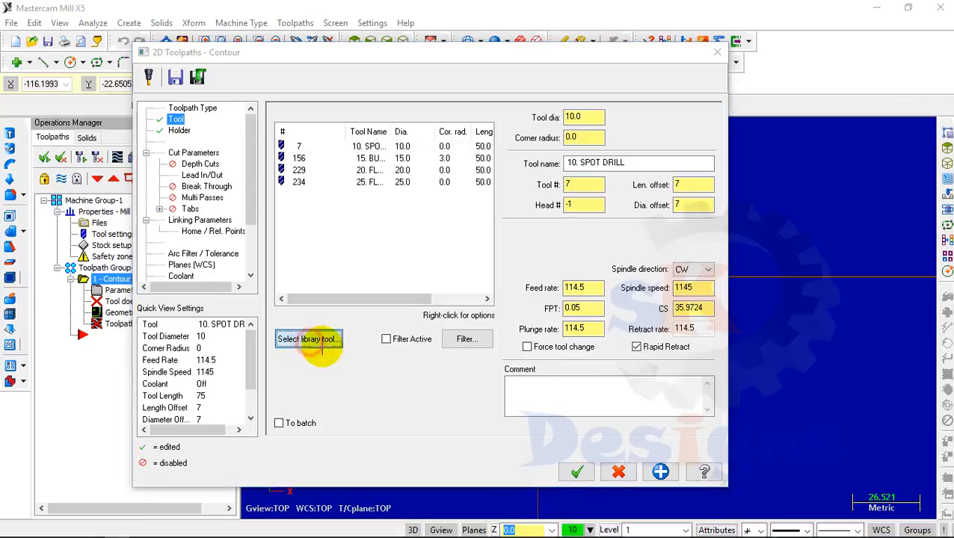
scroll(257, 306, down, 20)
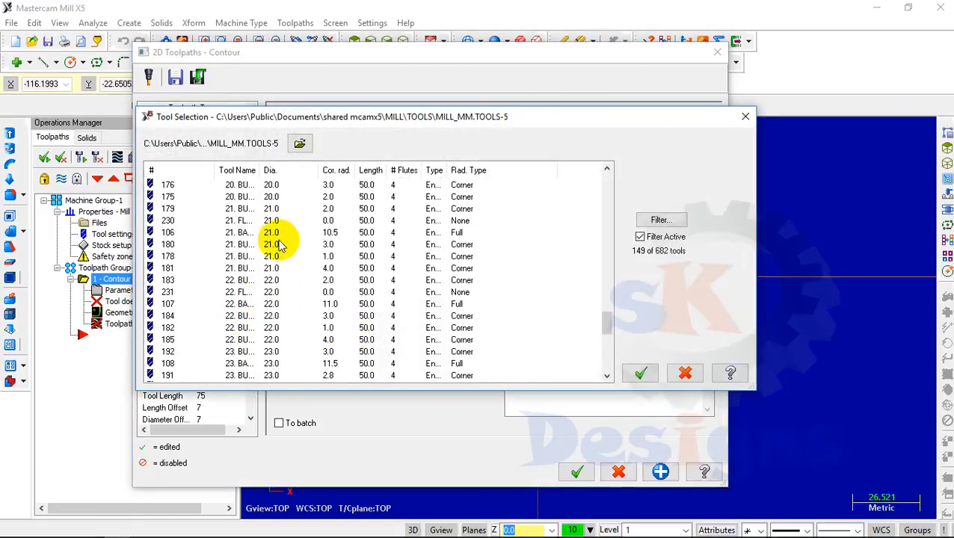
click(271, 196)
click(640, 373)
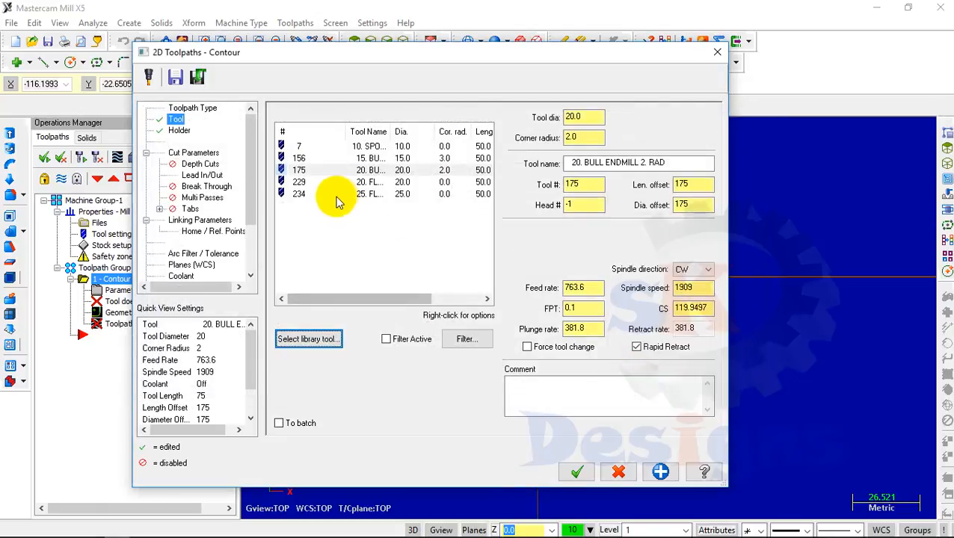
click(180, 130)
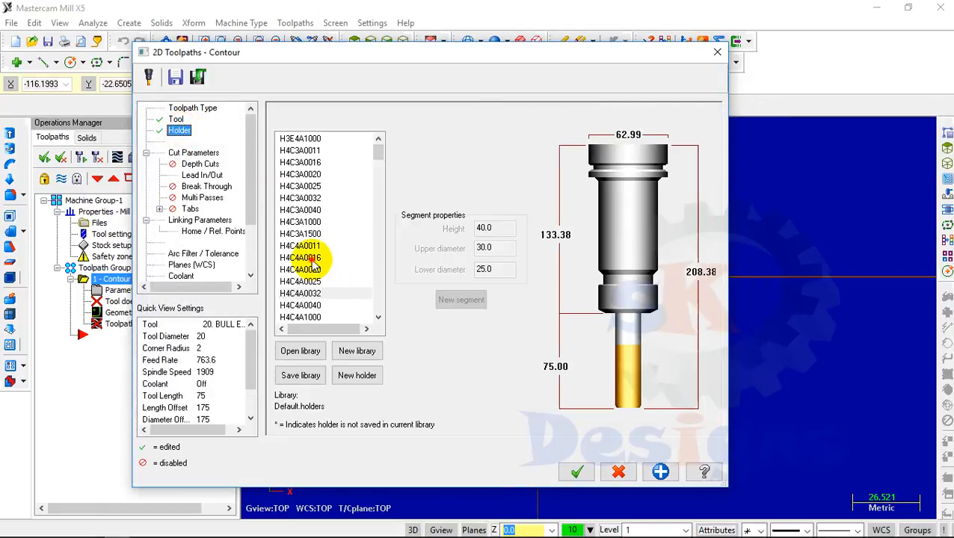
click(299, 222)
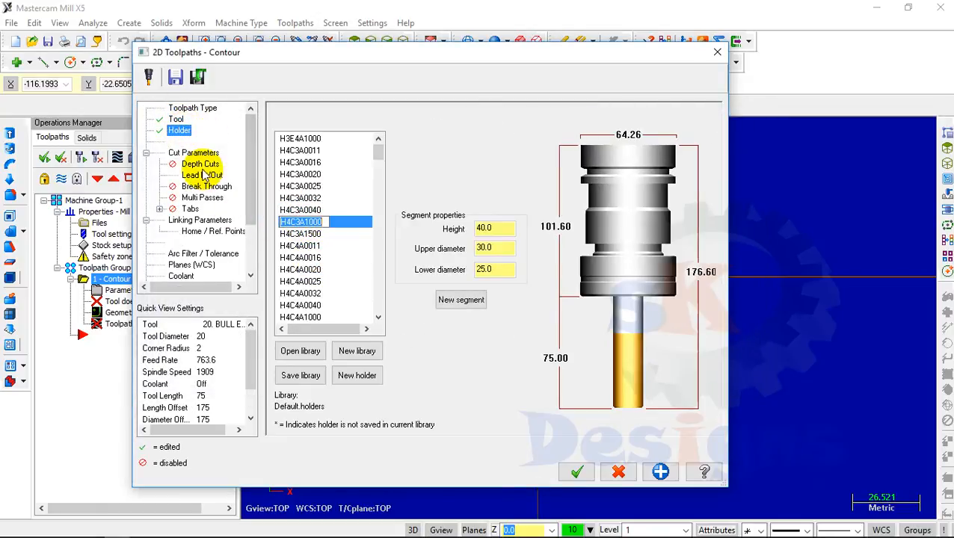
Enable break through for the contour cut with an amount of 2.0
click(186, 154)
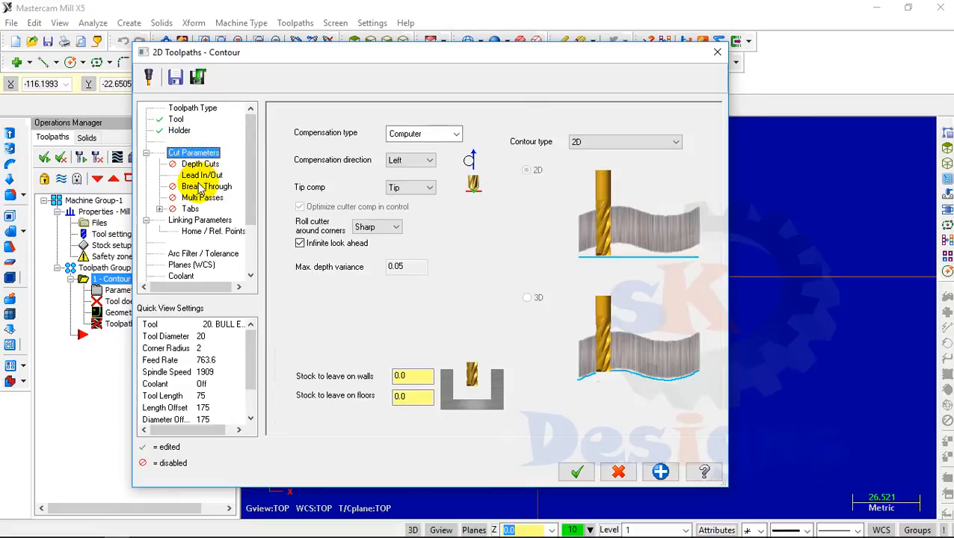
click(196, 186)
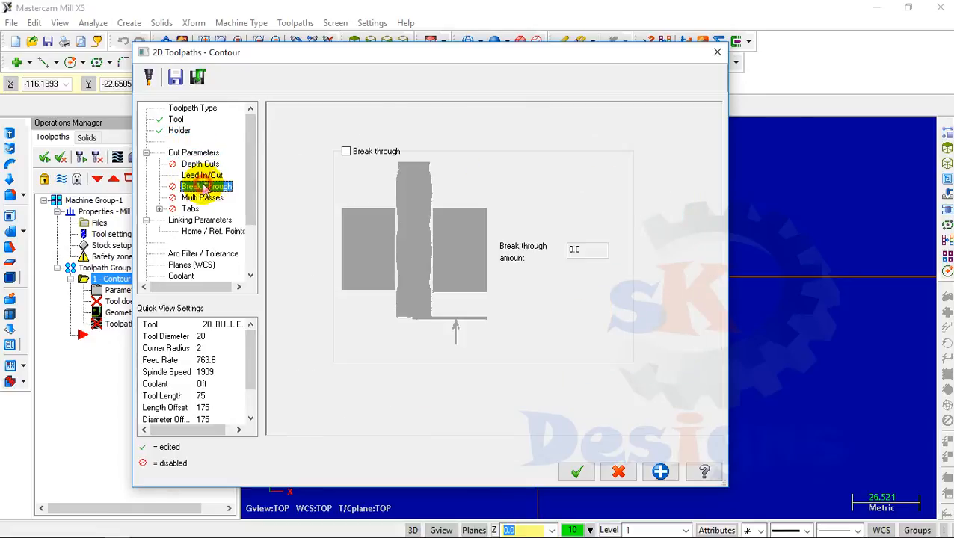
click(346, 153)
double_click(575, 249)
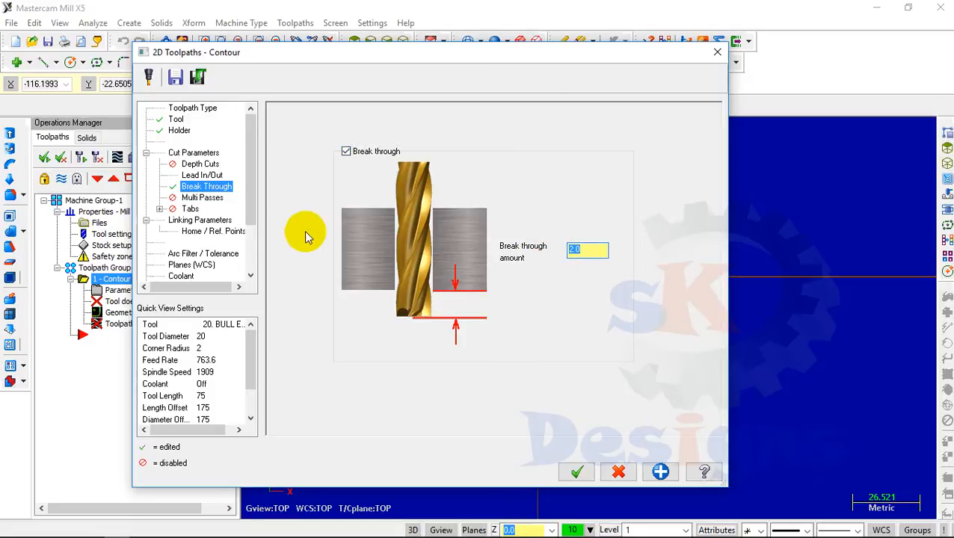
Enable clearance, make the retract, feed plane and depth values absolute, and set the contour depth to -15
click(188, 220)
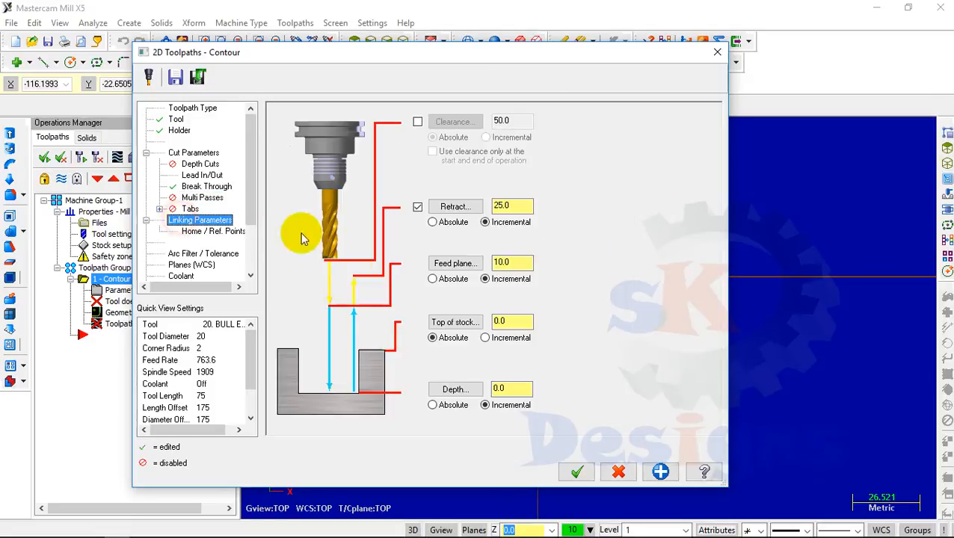
click(417, 121)
click(449, 223)
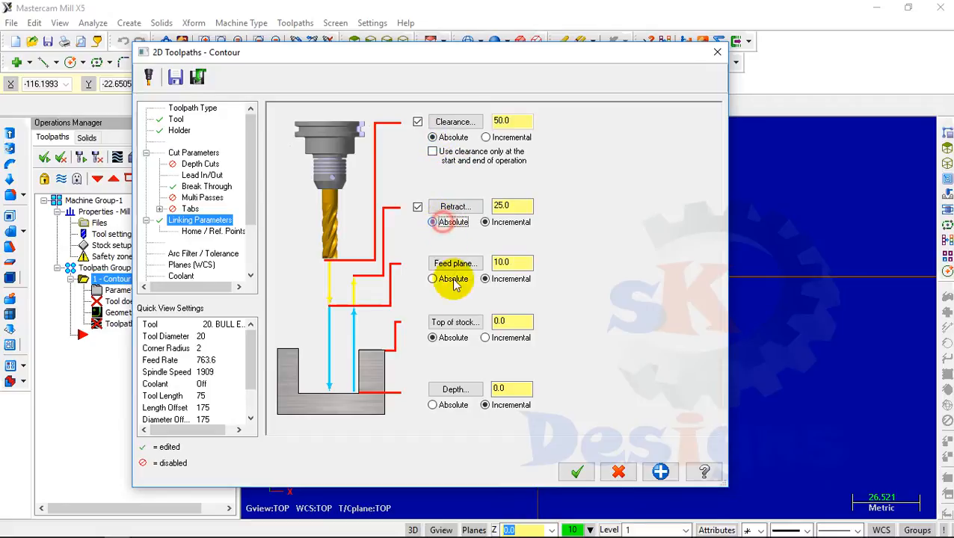
click(443, 278)
click(434, 405)
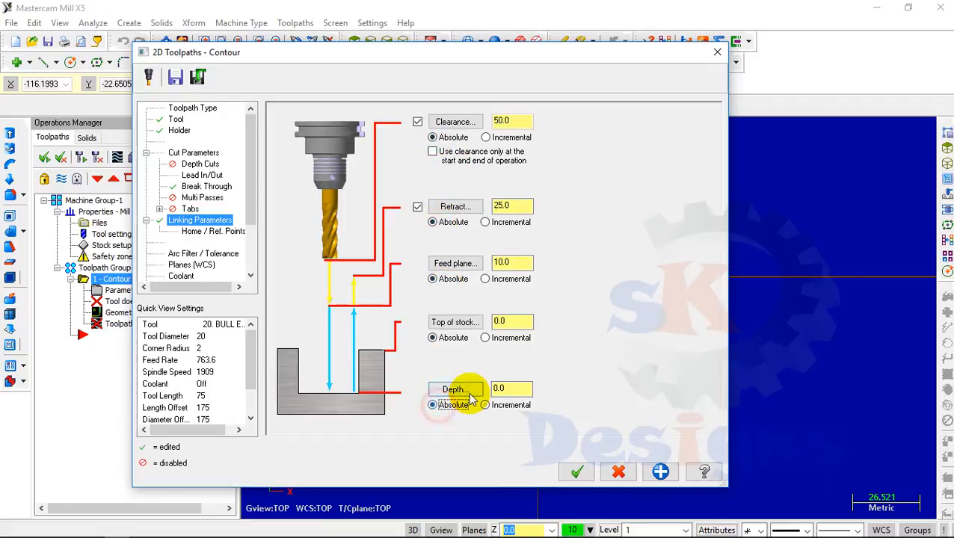
key(Return)
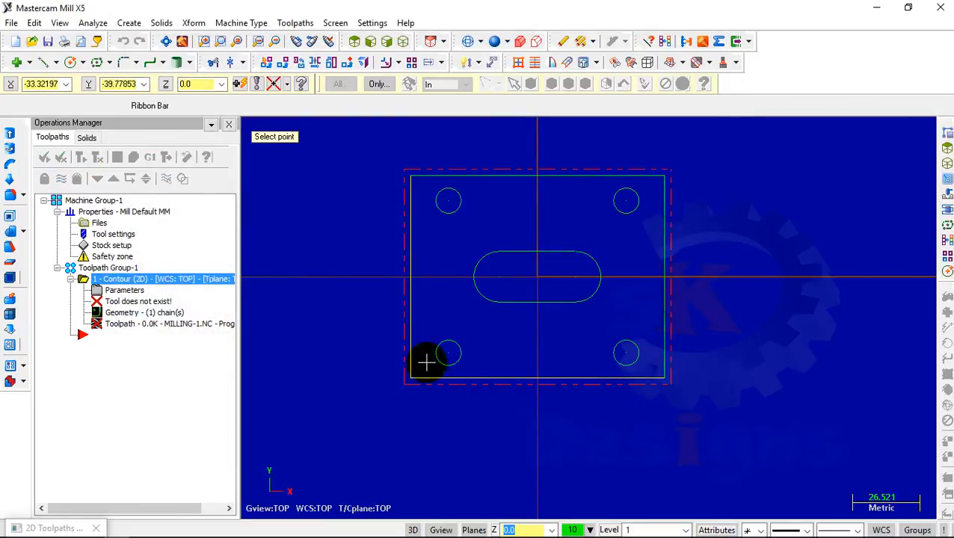
click(255, 275)
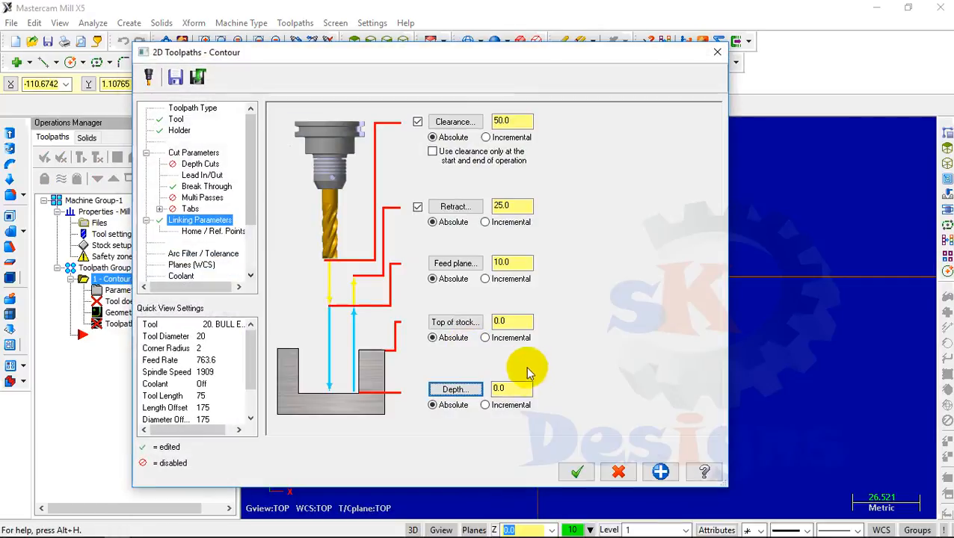
click(516, 387)
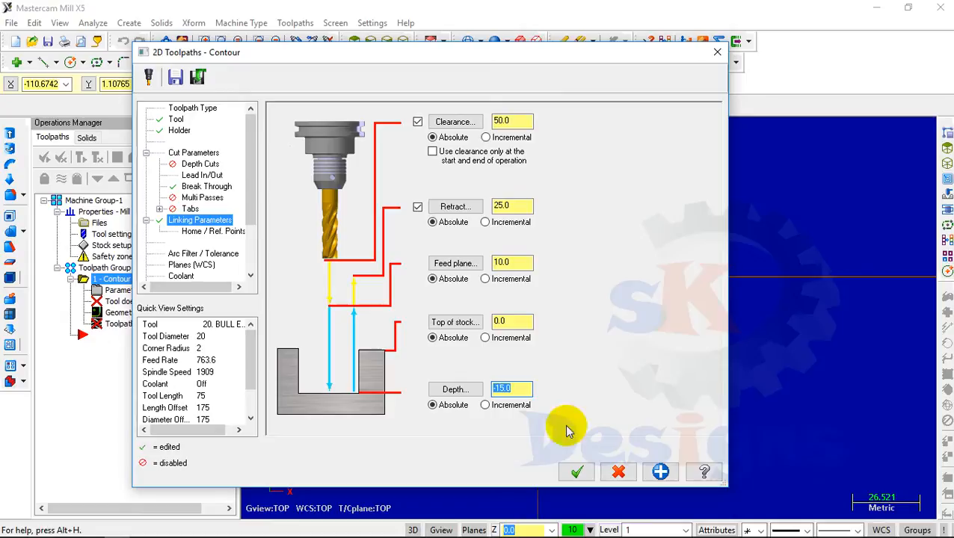
click(577, 472)
Turn flood coolant on and generate the contour toolpath
click(241, 274)
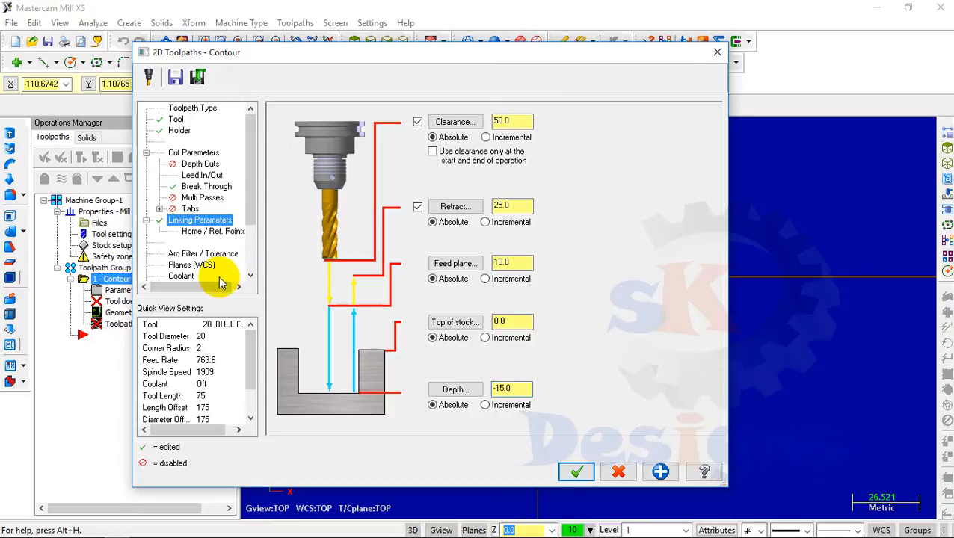
click(186, 276)
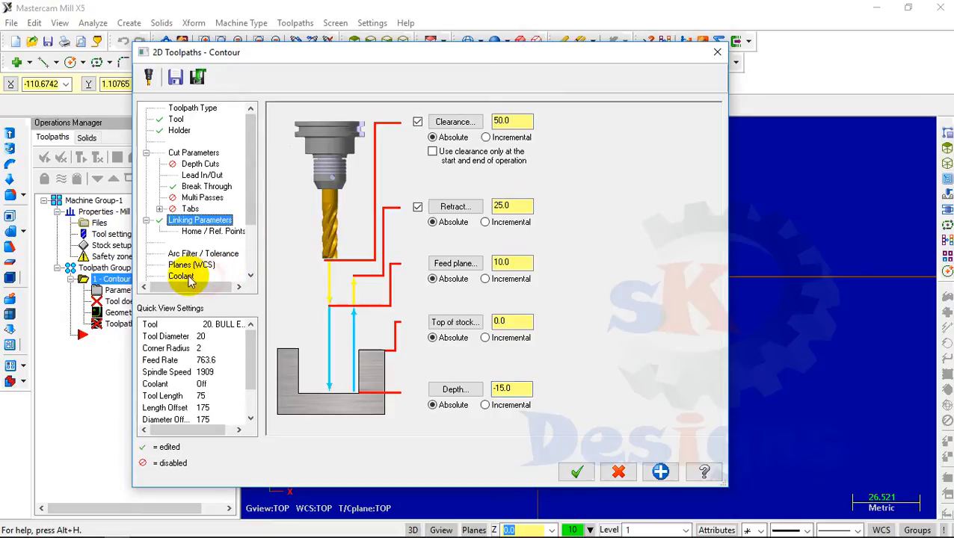
click(493, 188)
click(495, 202)
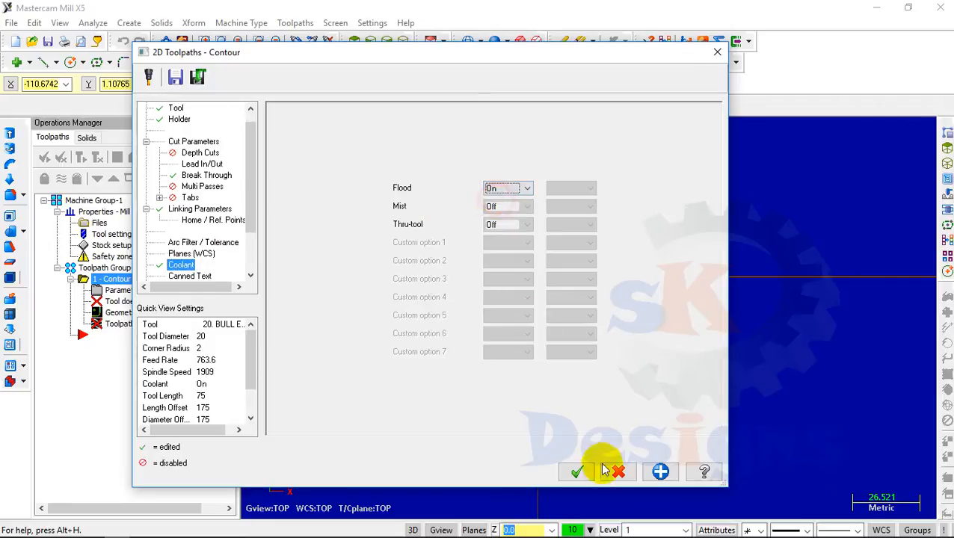
click(579, 472)
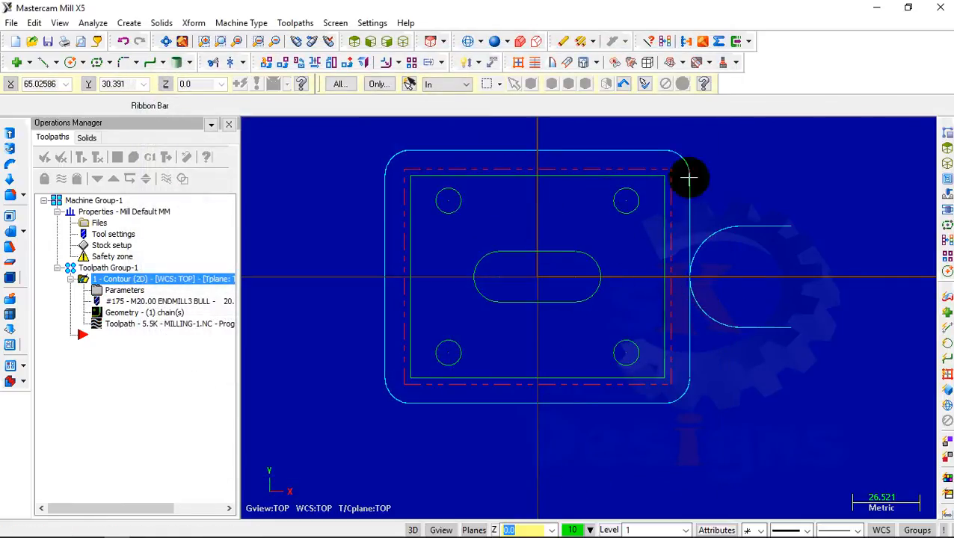
Verify the contour operation by running its solid machining simulation in isometric view
click(404, 44)
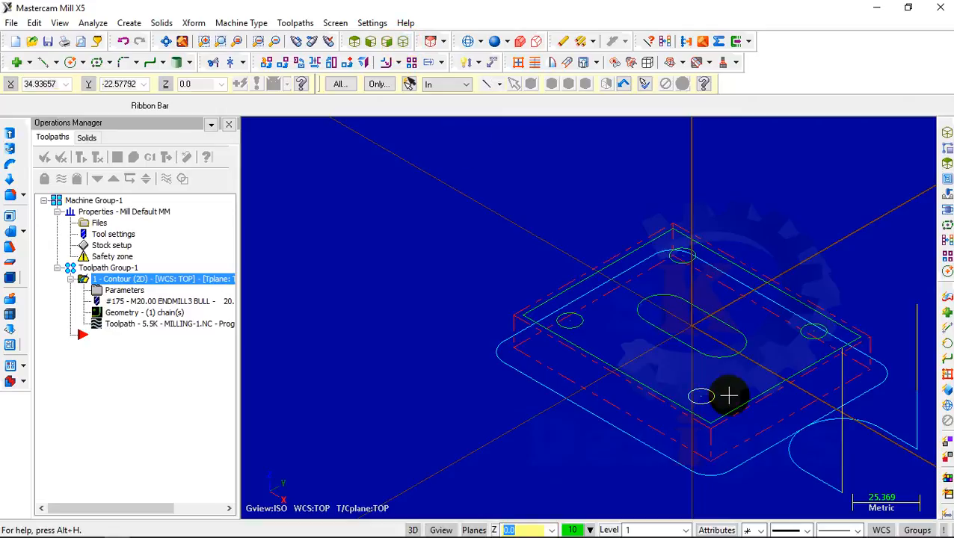
click(153, 278)
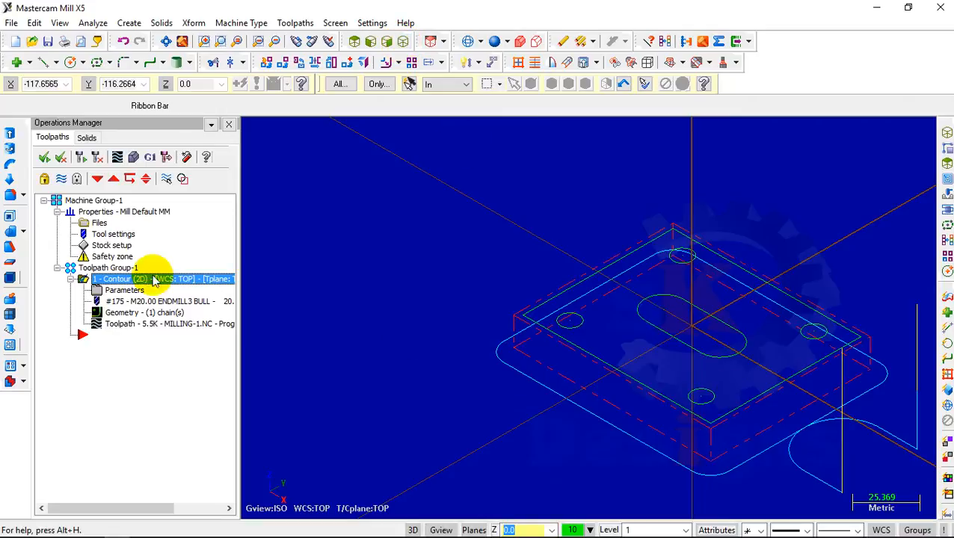
click(134, 157)
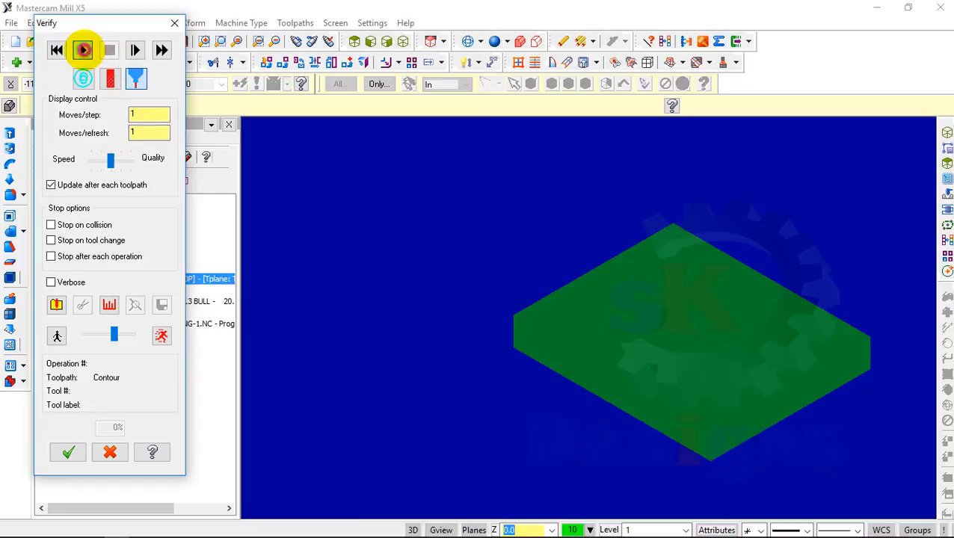
click(83, 50)
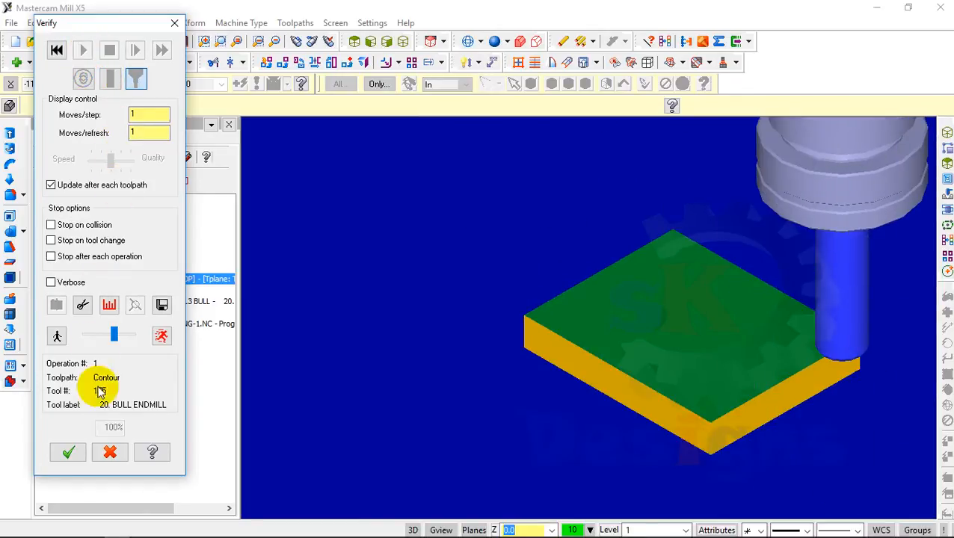
Close the contour verification and start a facing toolpath on the plate's rectangular outline, chained in top view
click(72, 451)
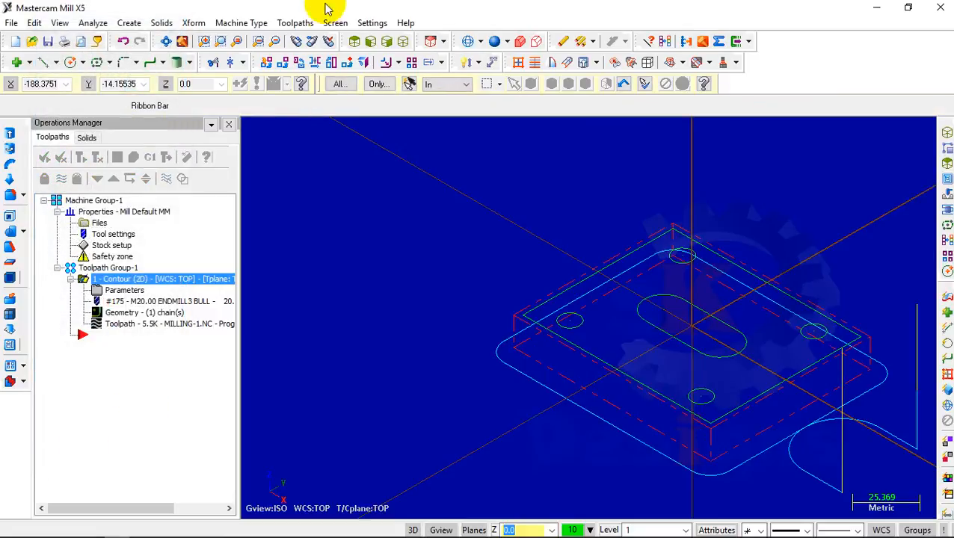
click(355, 43)
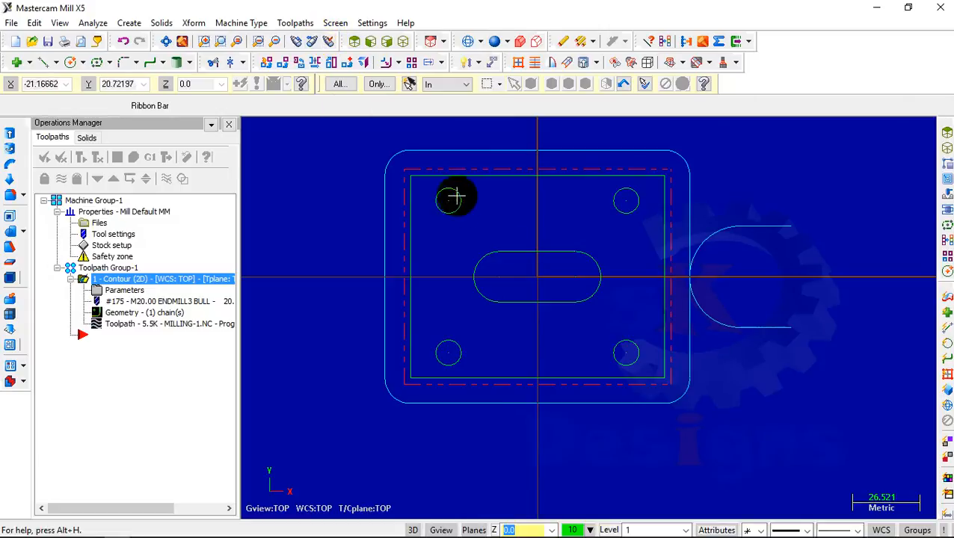
click(284, 23)
click(284, 133)
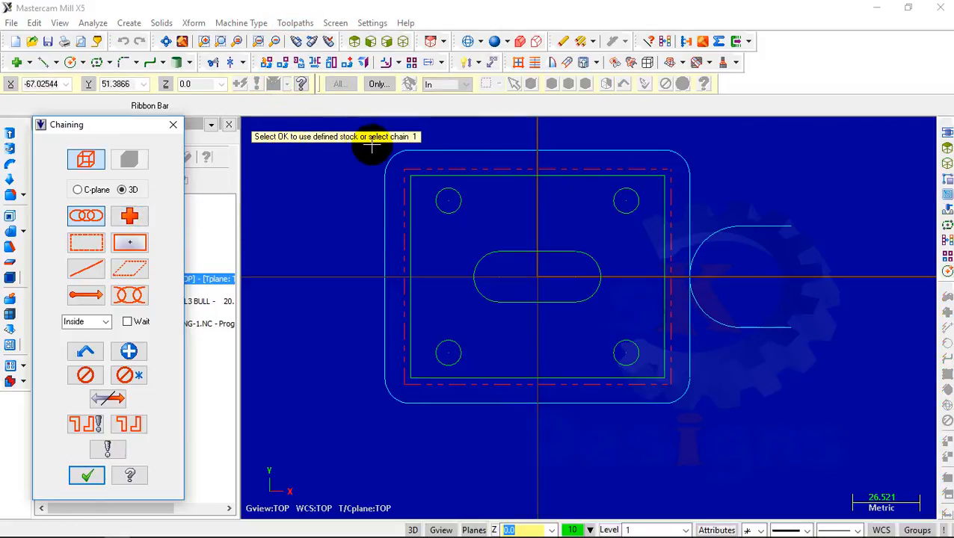
click(409, 206)
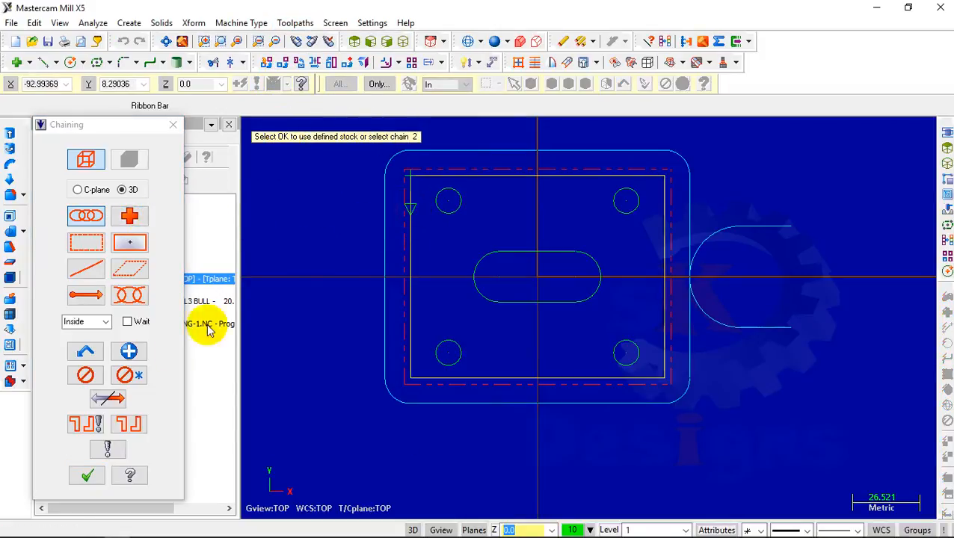
click(87, 476)
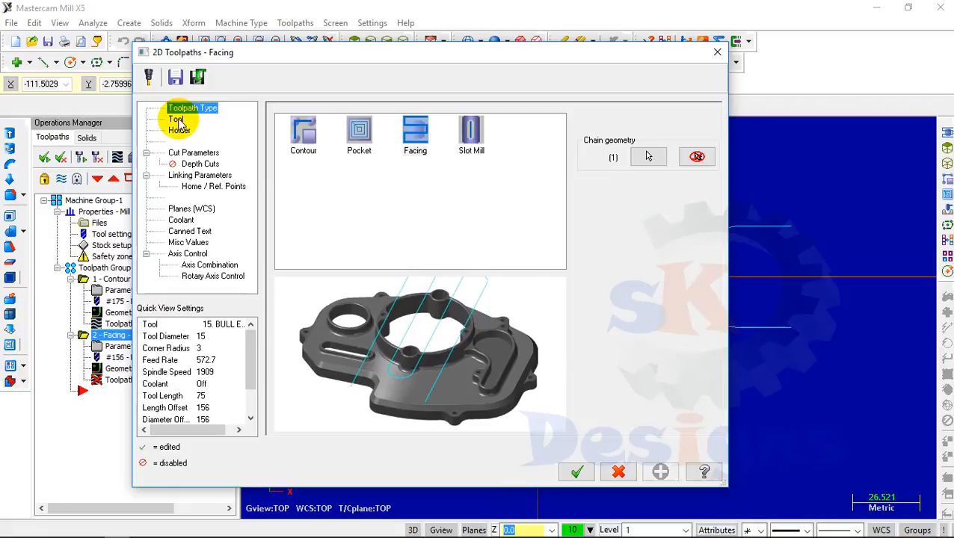
Select the 25 mm flat endmill for the facing operation and fit it with holder H4C3A0032 from the HSK63A library
click(177, 120)
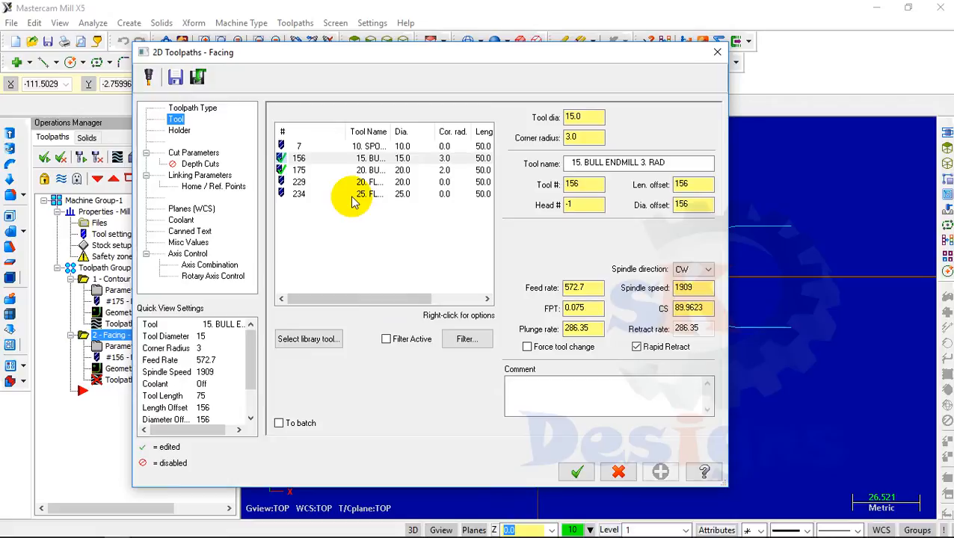
click(308, 195)
click(181, 132)
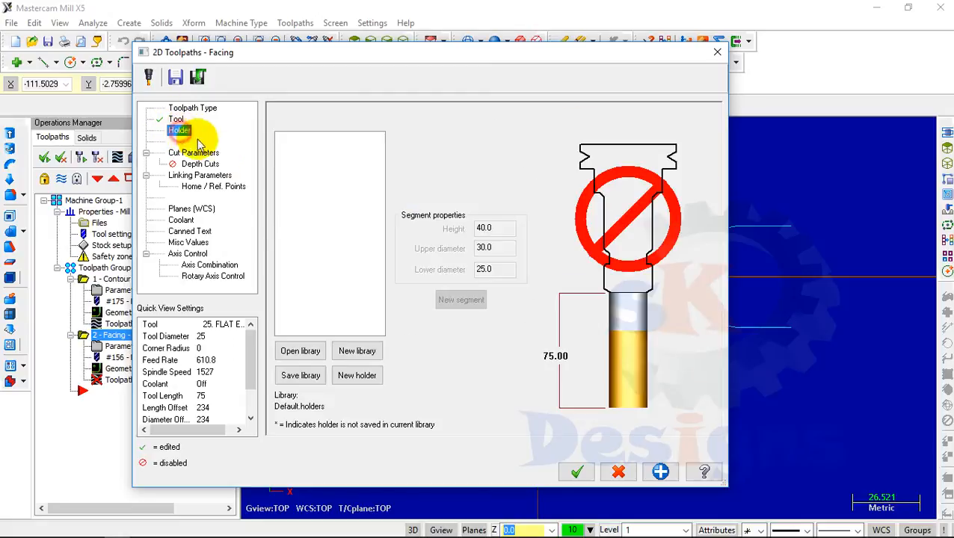
click(293, 349)
click(296, 292)
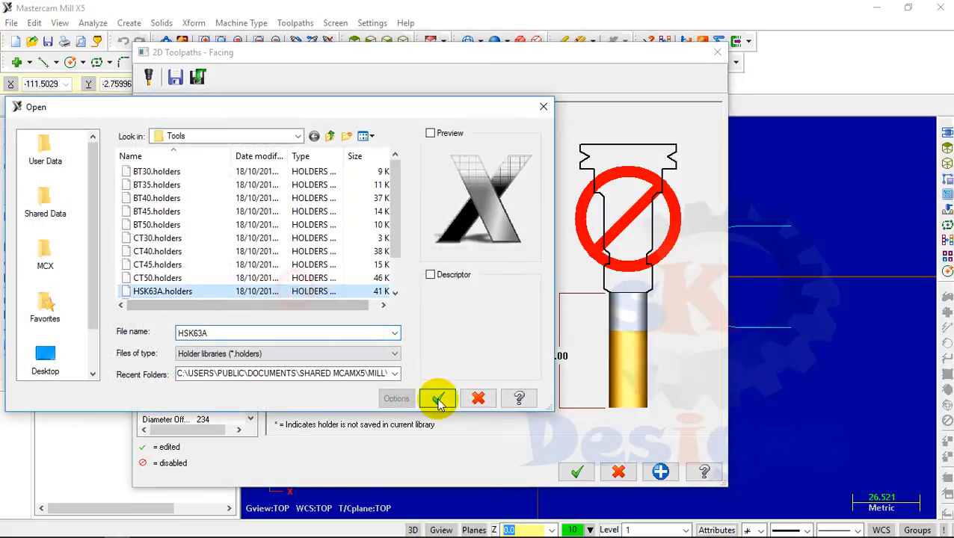
click(437, 399)
click(301, 198)
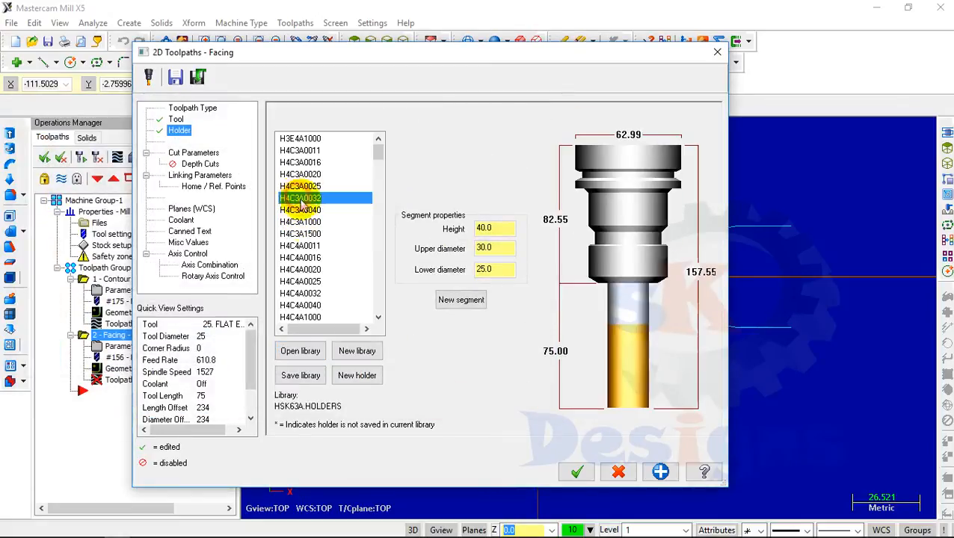
Enable depth cuts for the facing operation and set the number of finish cuts to 1
click(199, 164)
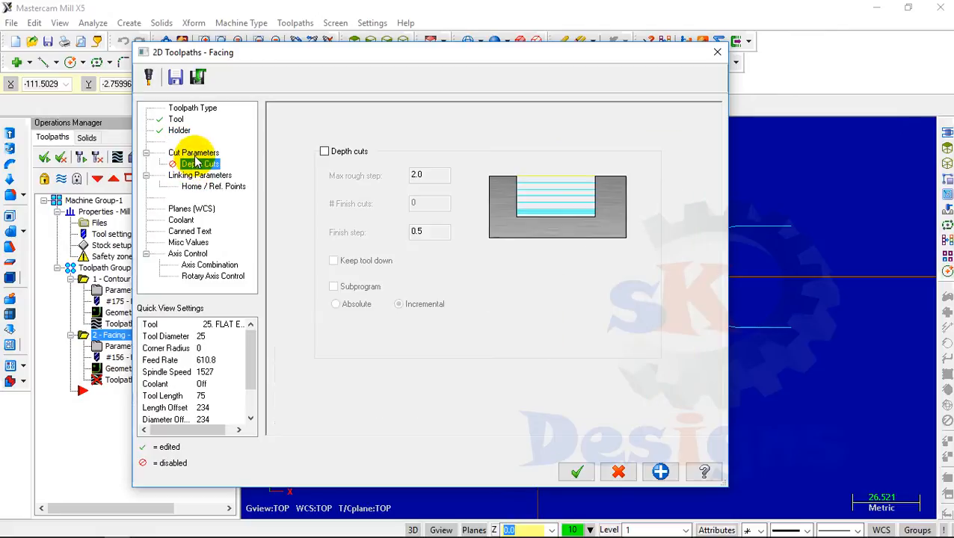
click(324, 151)
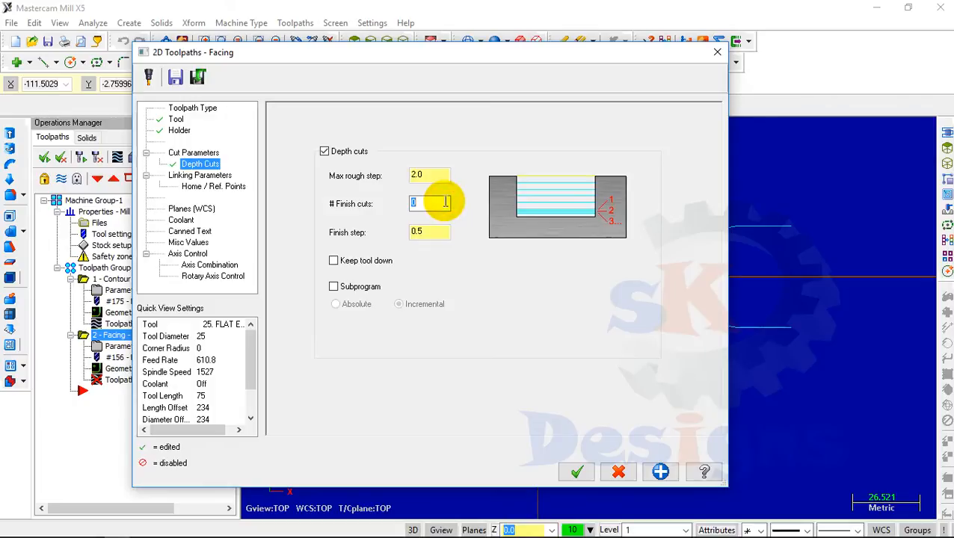
text(1)
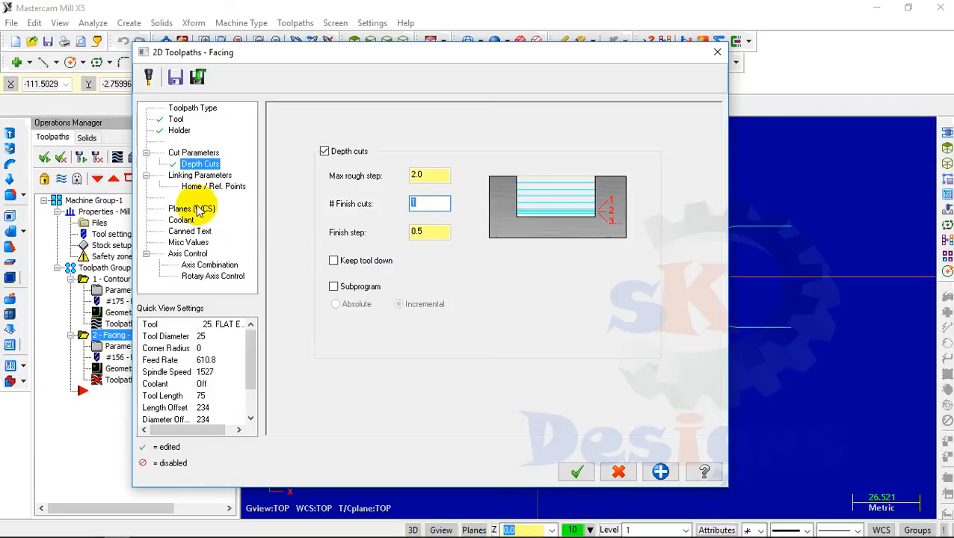
Make the facing operation's depth, feed plane and retract values absolute and enter a negative cutting depth
click(199, 175)
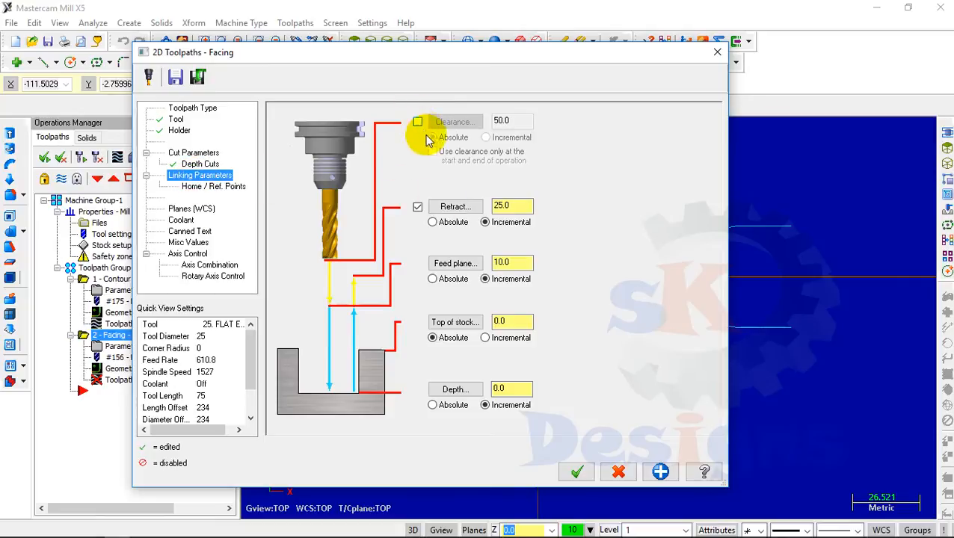
click(432, 405)
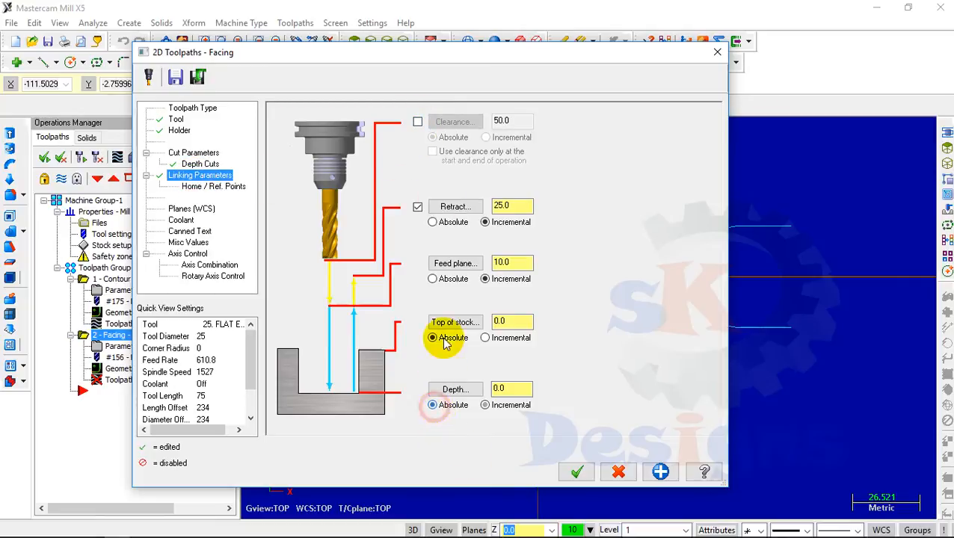
click(432, 279)
click(432, 223)
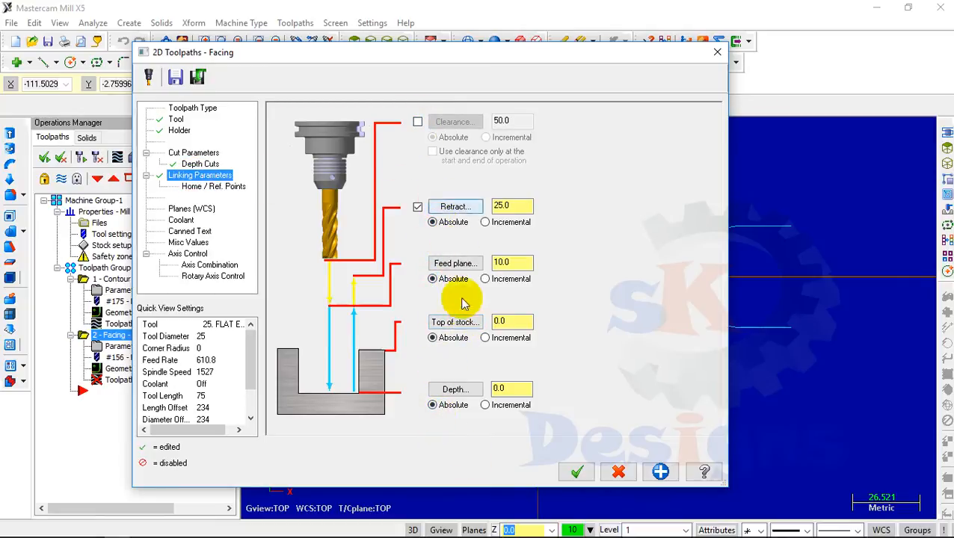
click(513, 391)
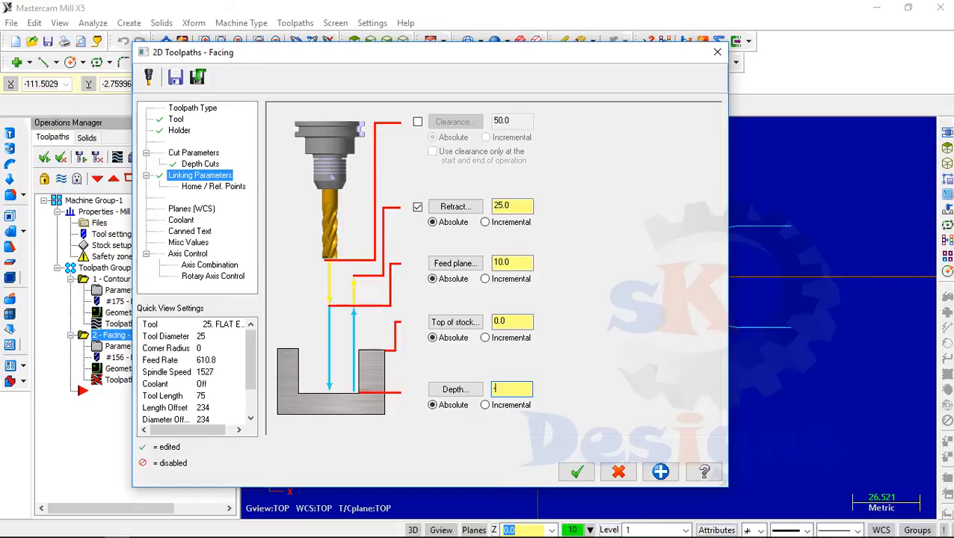
Turn mist coolant on and generate the facing toolpath
click(193, 221)
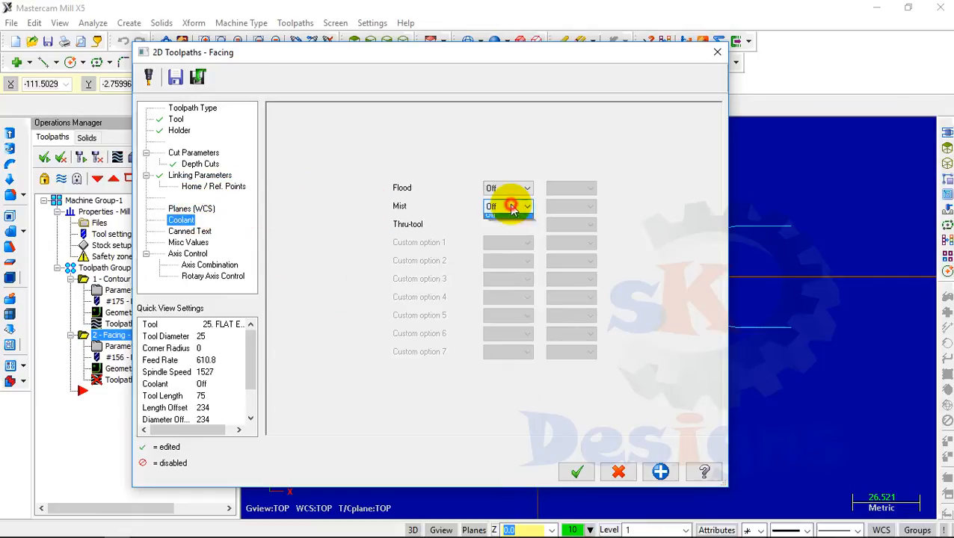
click(508, 224)
click(580, 469)
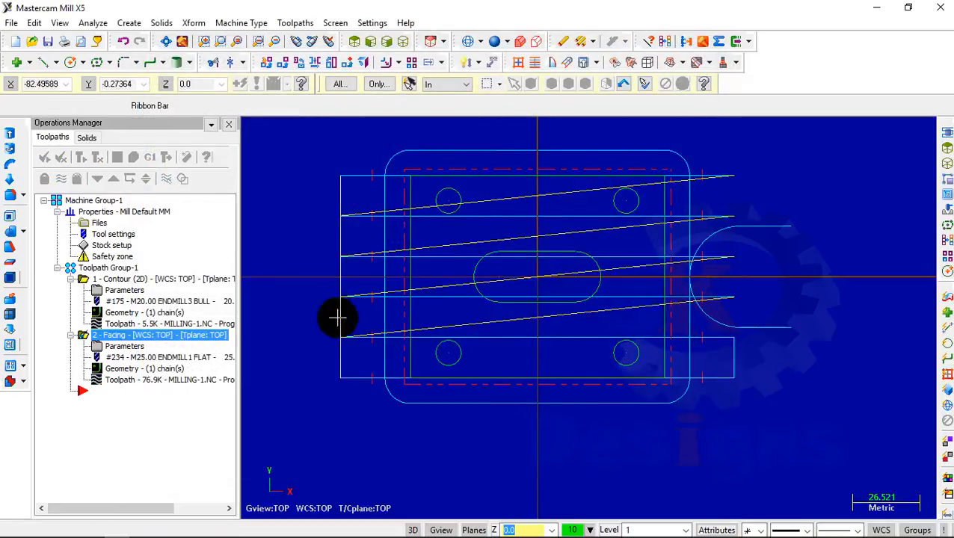
Verify the facing operation by running its solid machining simulation in isometric view, raising the playback to maximum speed
click(403, 45)
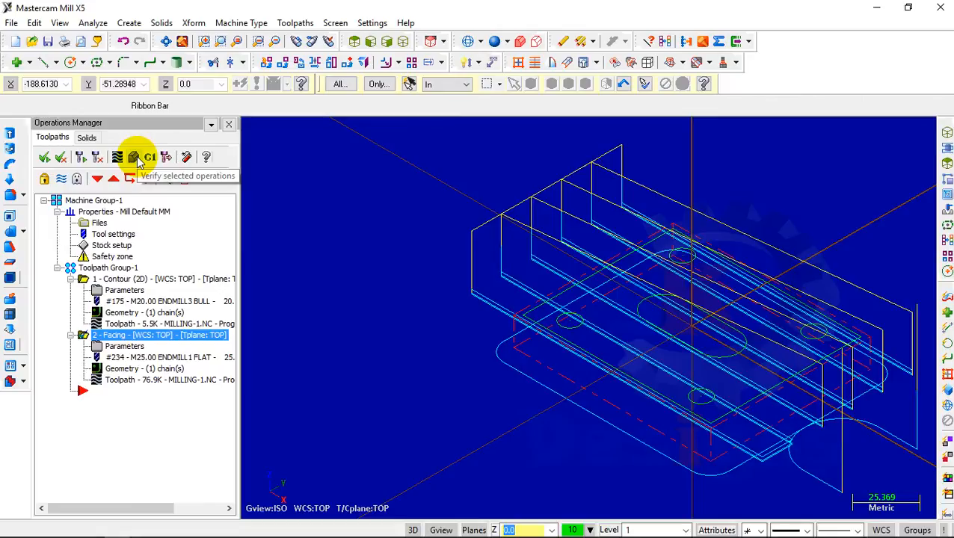
click(137, 160)
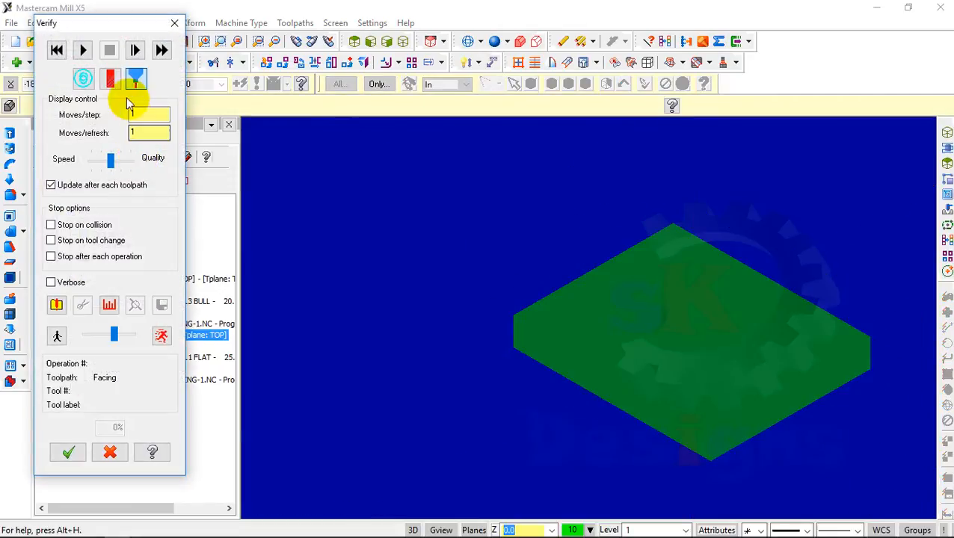
click(82, 50)
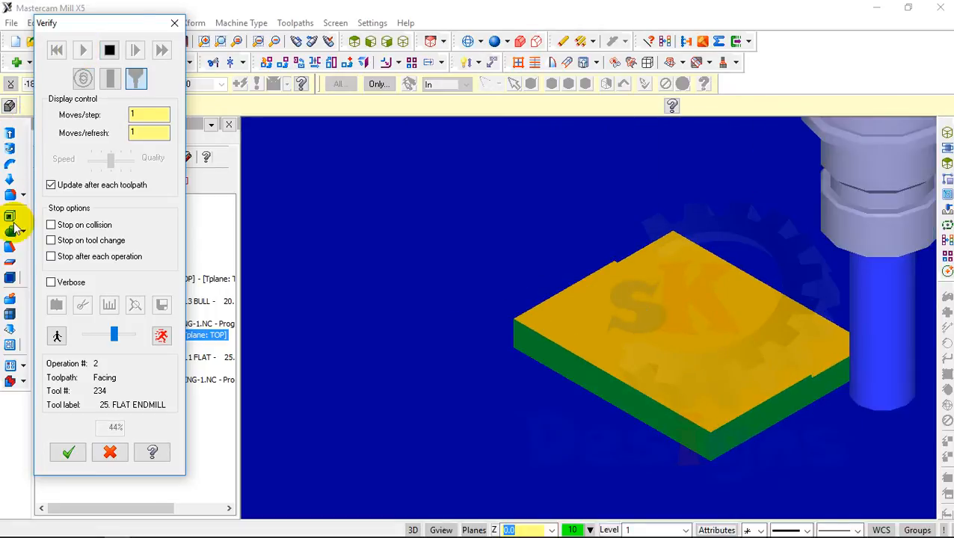
click(161, 336)
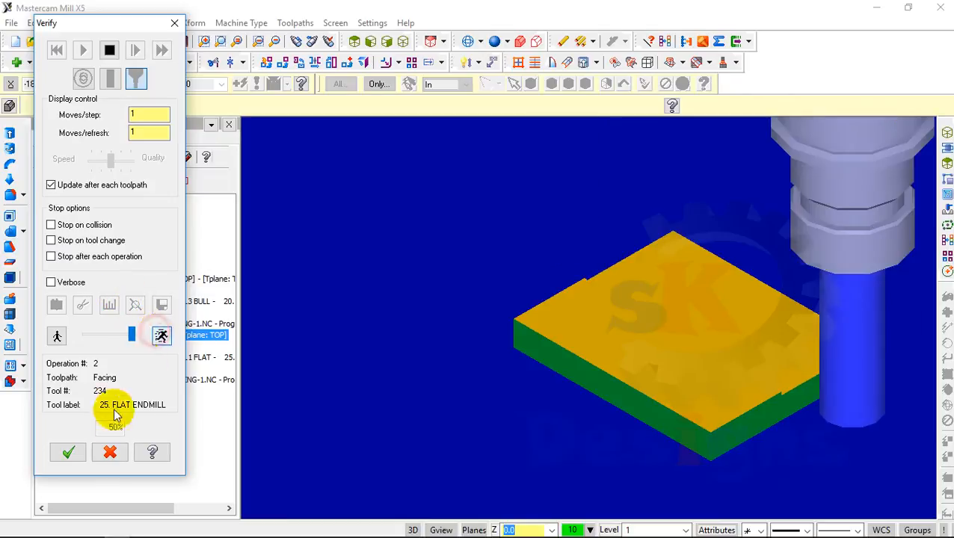
click(73, 452)
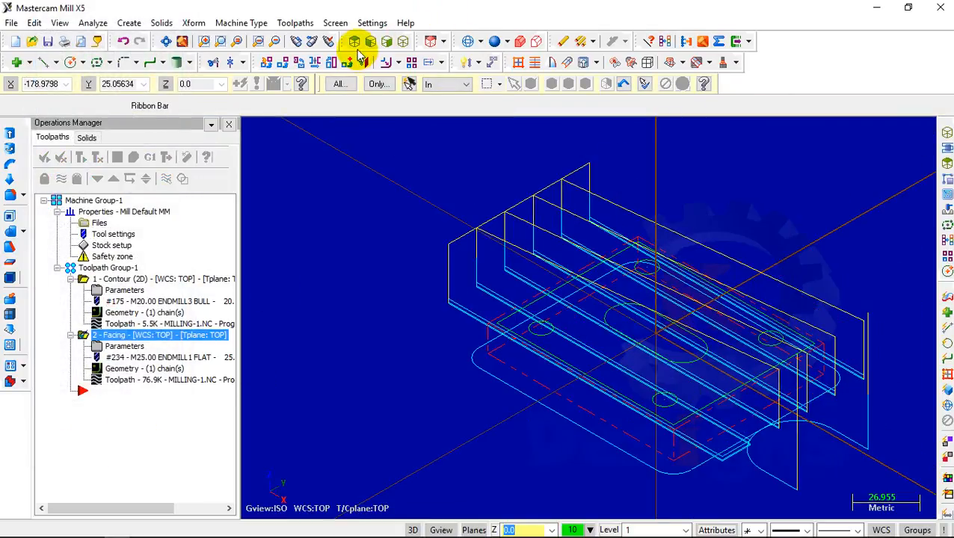
Create a drill toolpath in top view on the plate's four corner hole circles and assign the 10 mm spot drill
click(356, 43)
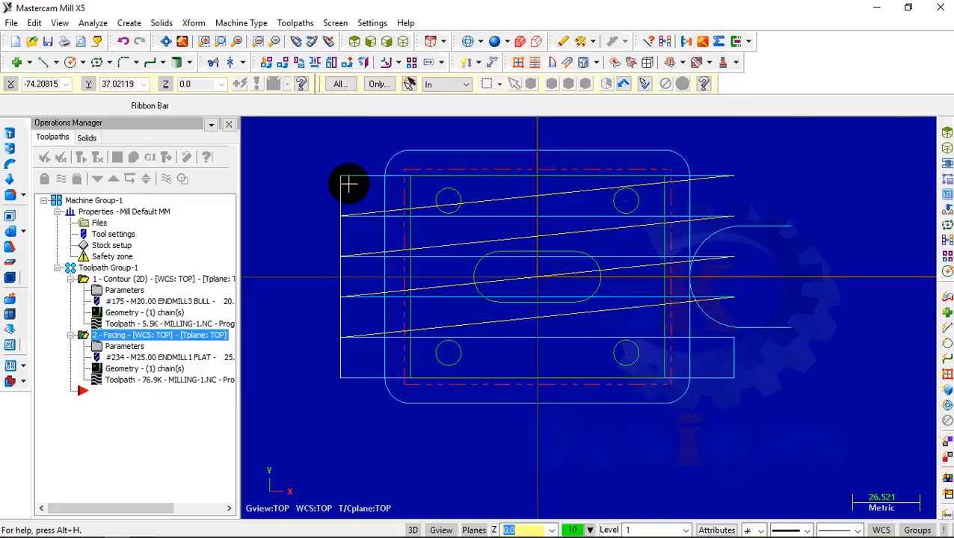
click(299, 23)
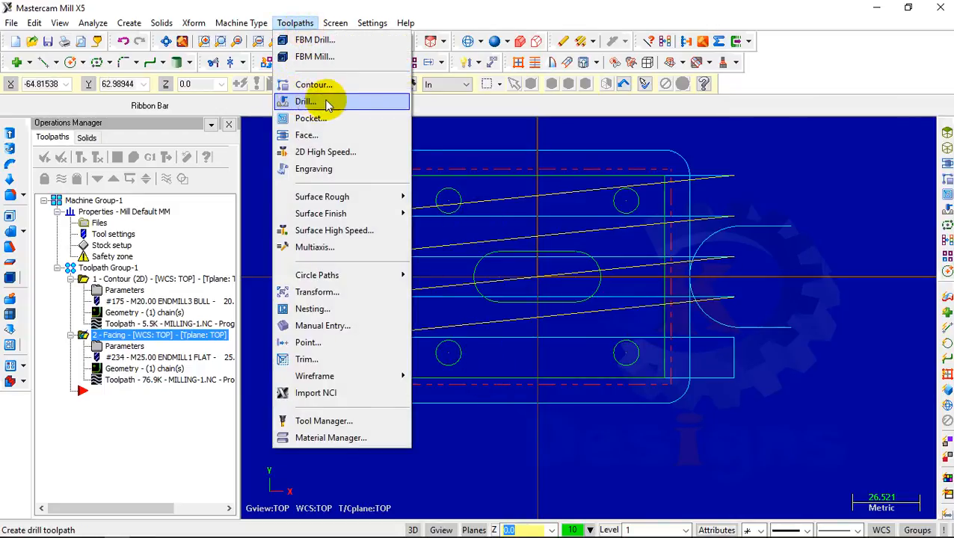
click(328, 102)
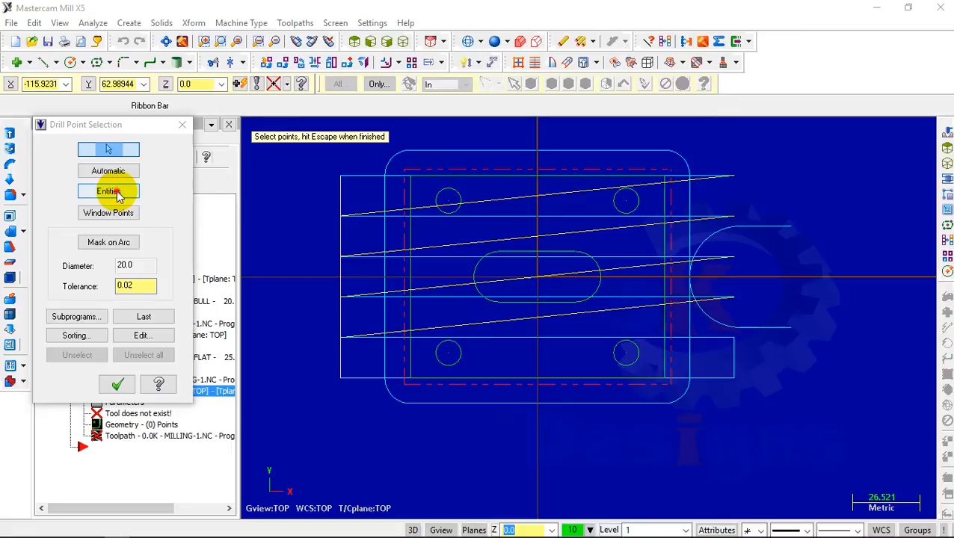
click(116, 193)
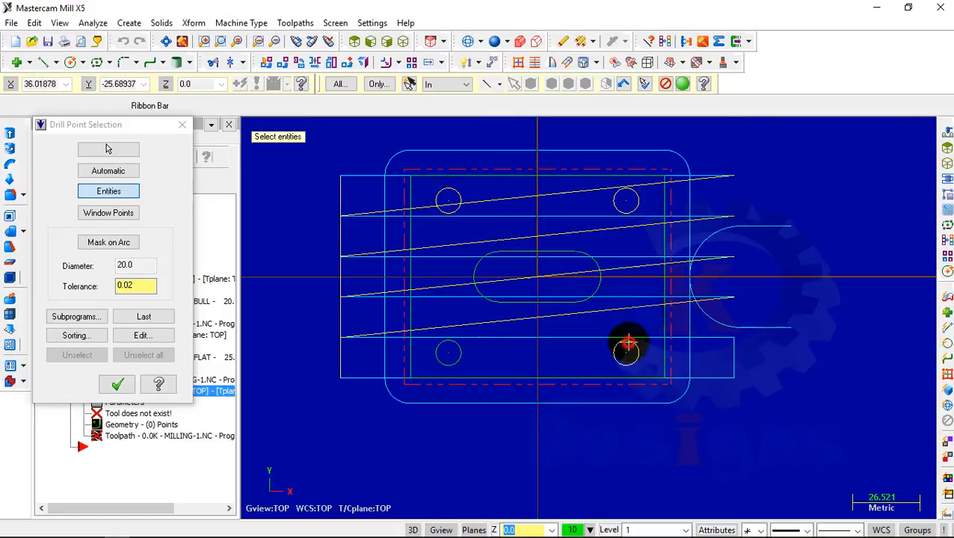
click(455, 342)
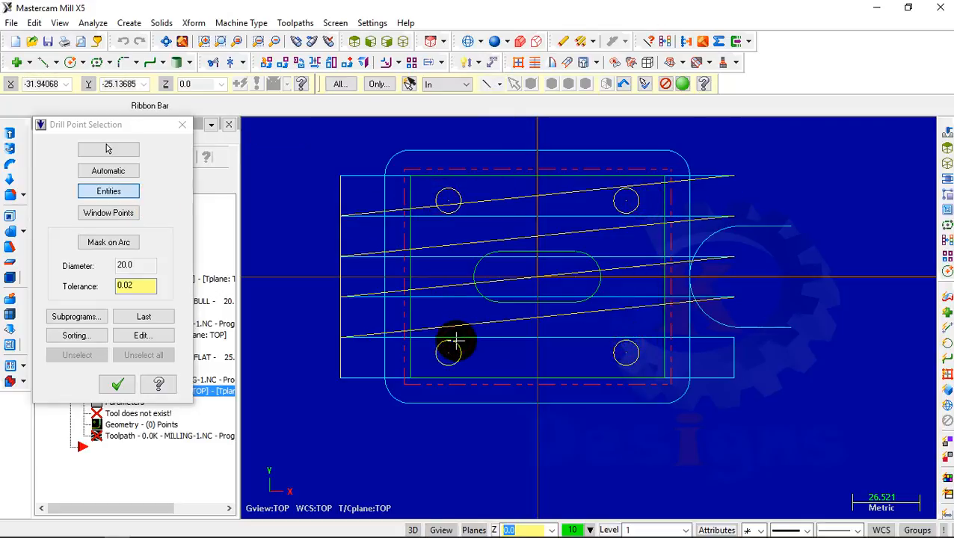
click(114, 382)
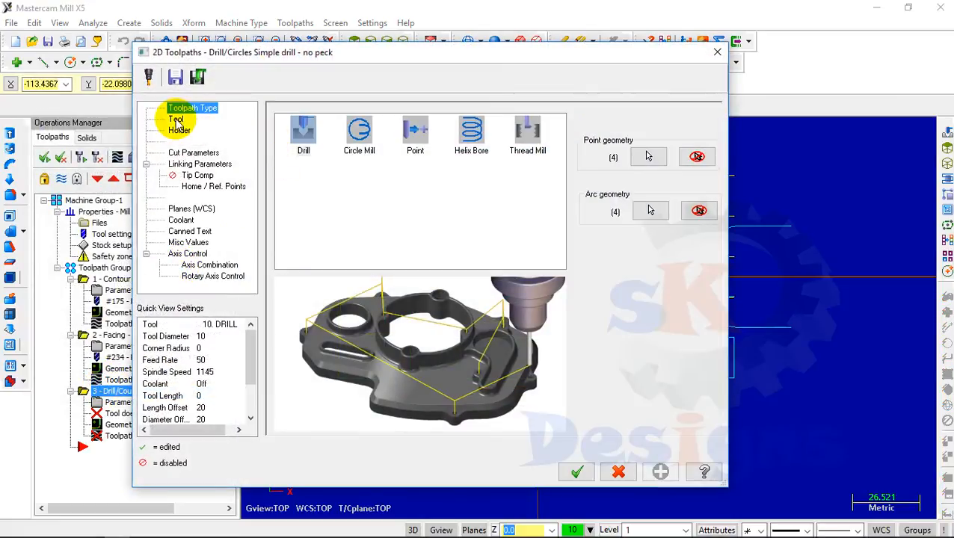
click(176, 119)
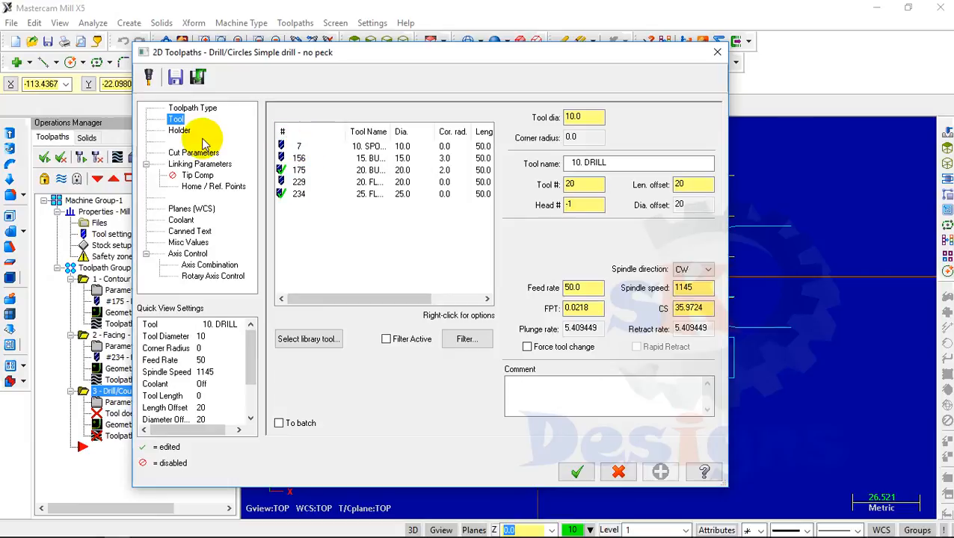
click(303, 146)
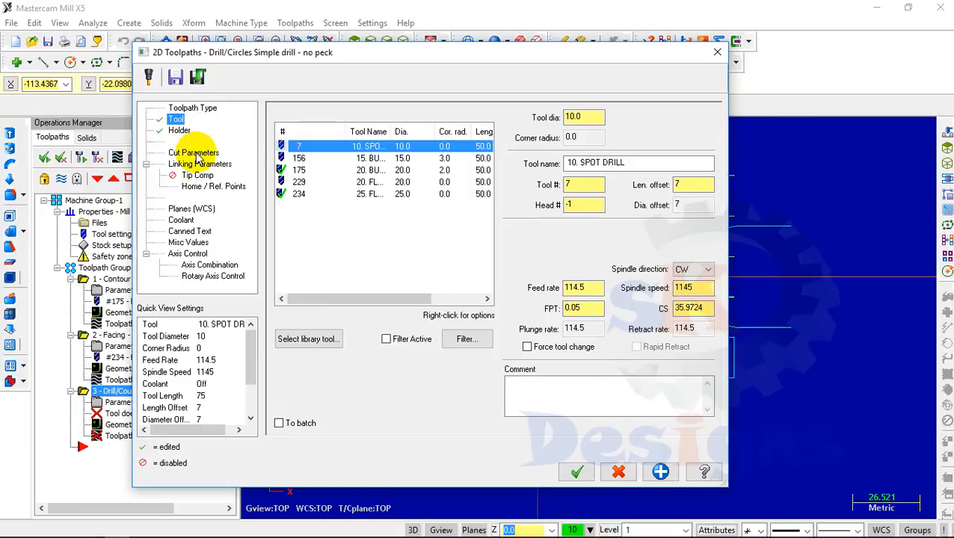
Make the drilling operation's retract and depth values absolute and set the depth to -15
click(195, 164)
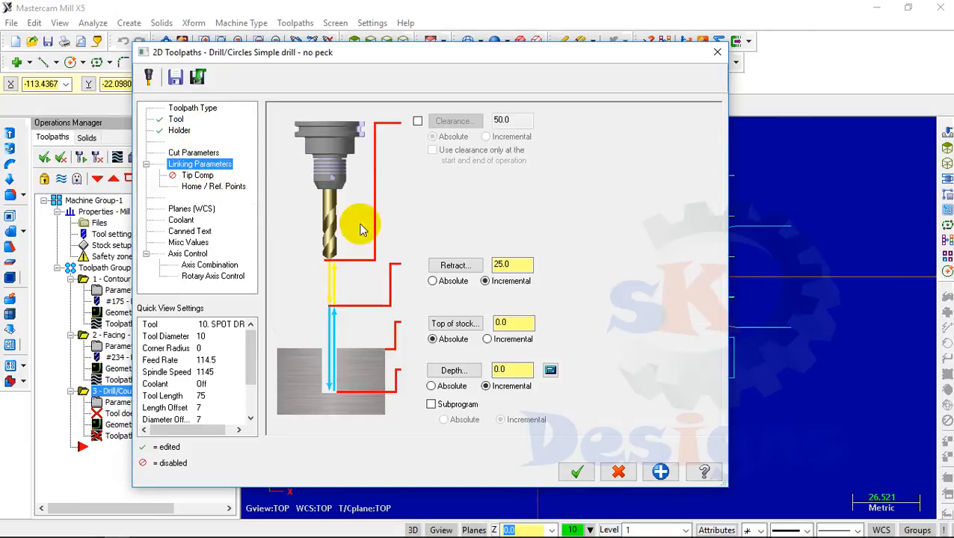
click(433, 280)
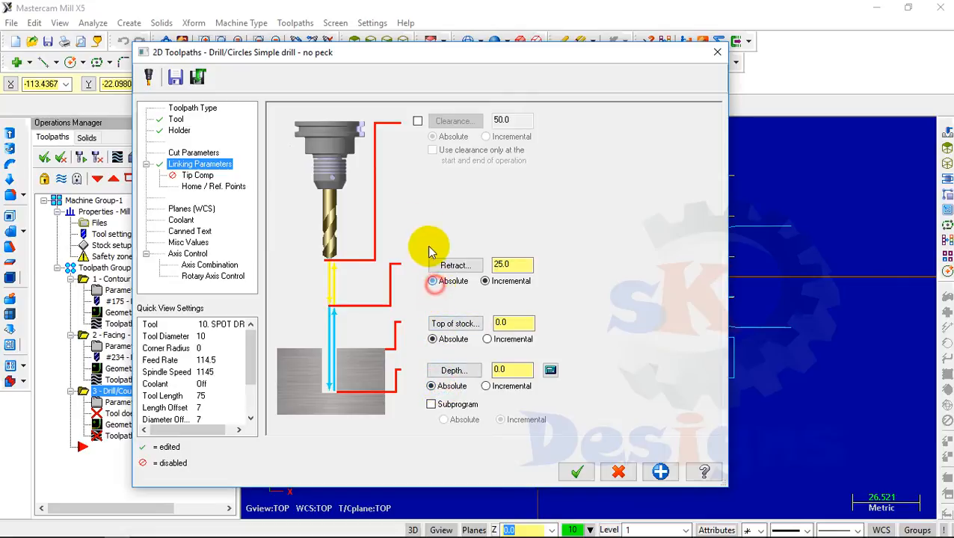
click(523, 369)
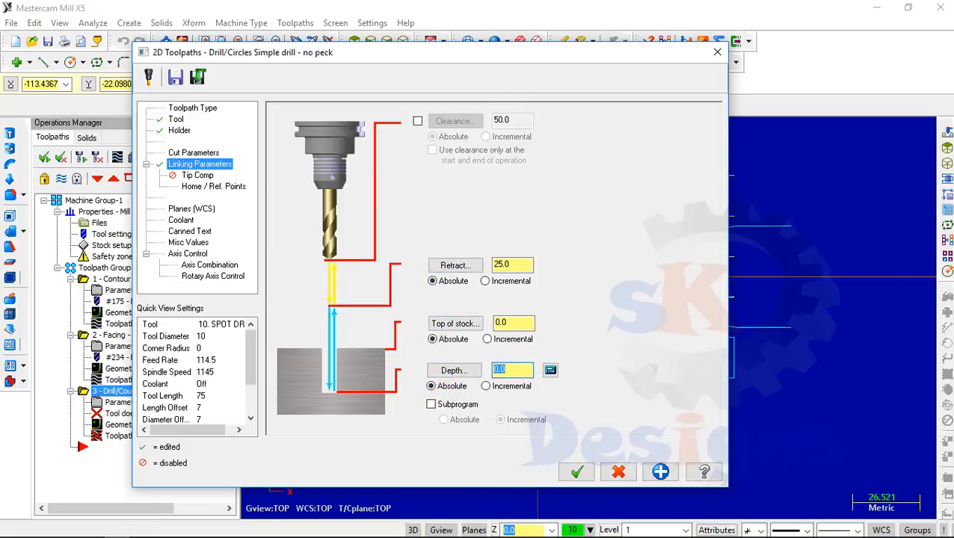
text(-15)
click(530, 367)
Add the spot drill's tip depth to the drilling depth with the depth calculator, using the current tool values
click(550, 370)
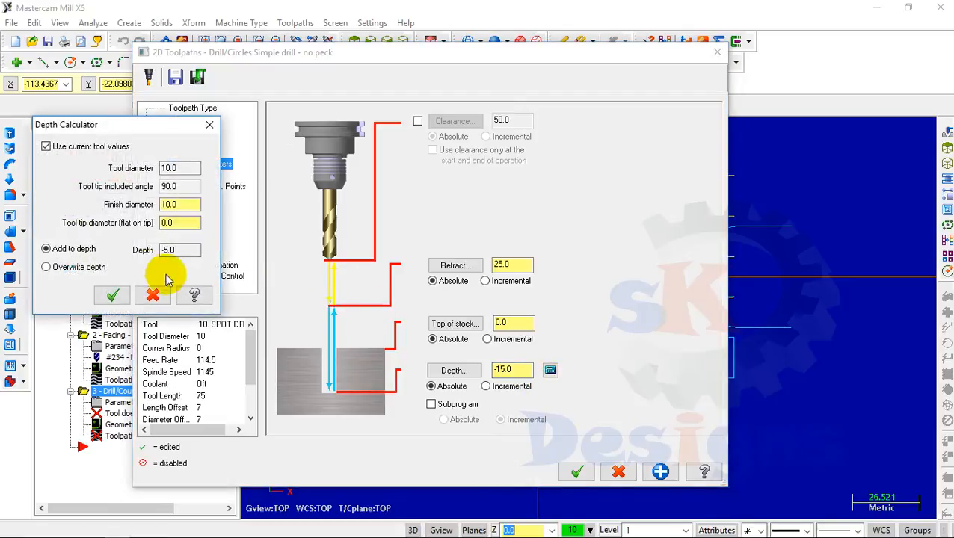
click(61, 249)
click(109, 294)
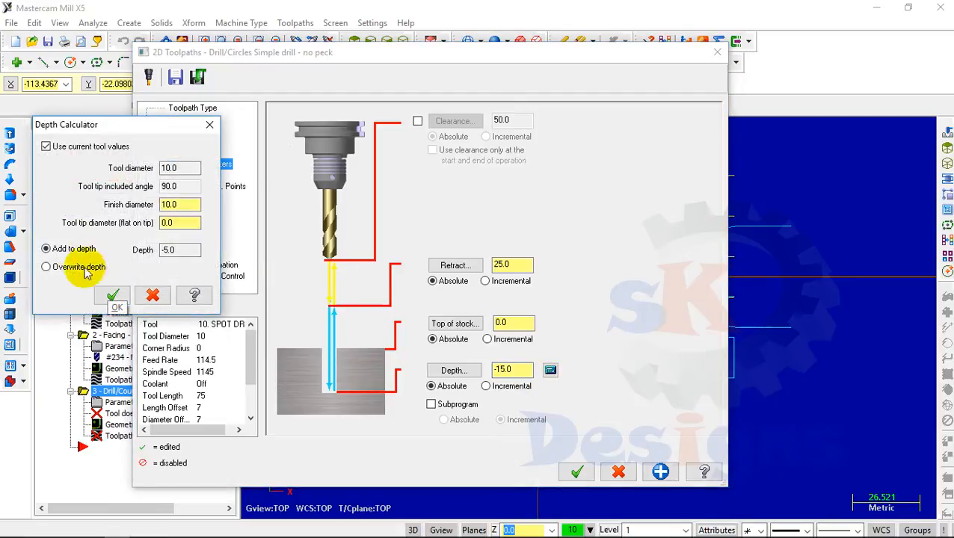
click(109, 293)
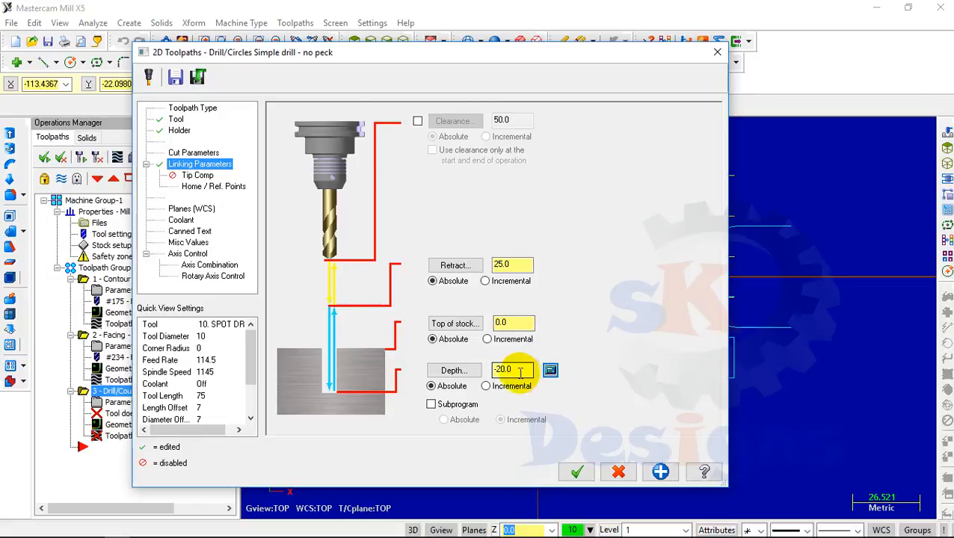
Turn mist coolant on for the drilling operation and generate its toolpath
click(195, 222)
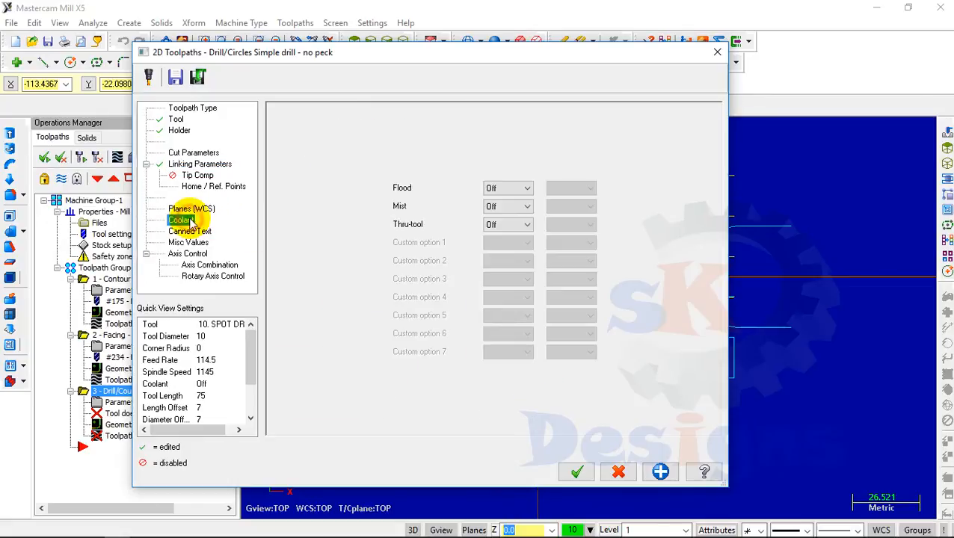
click(493, 206)
click(496, 217)
click(494, 207)
click(490, 224)
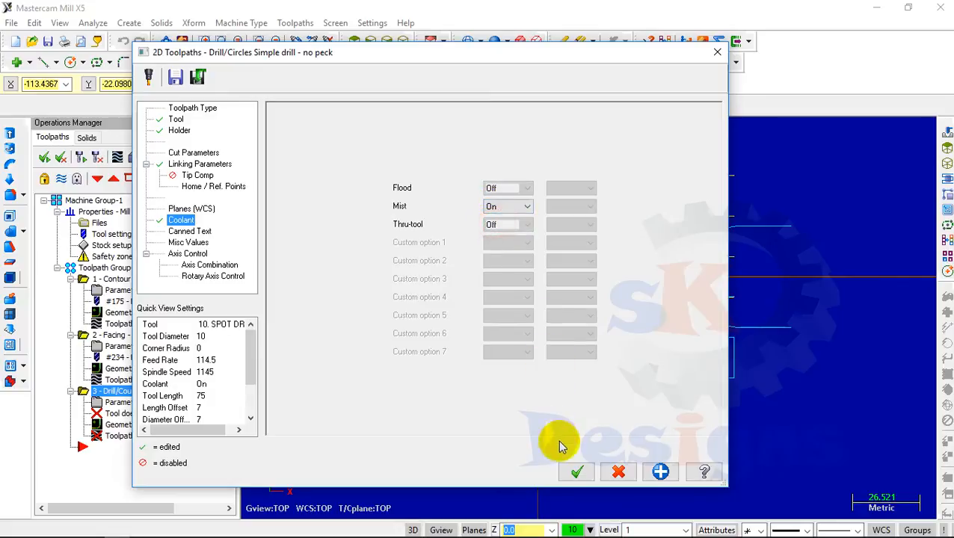
click(576, 471)
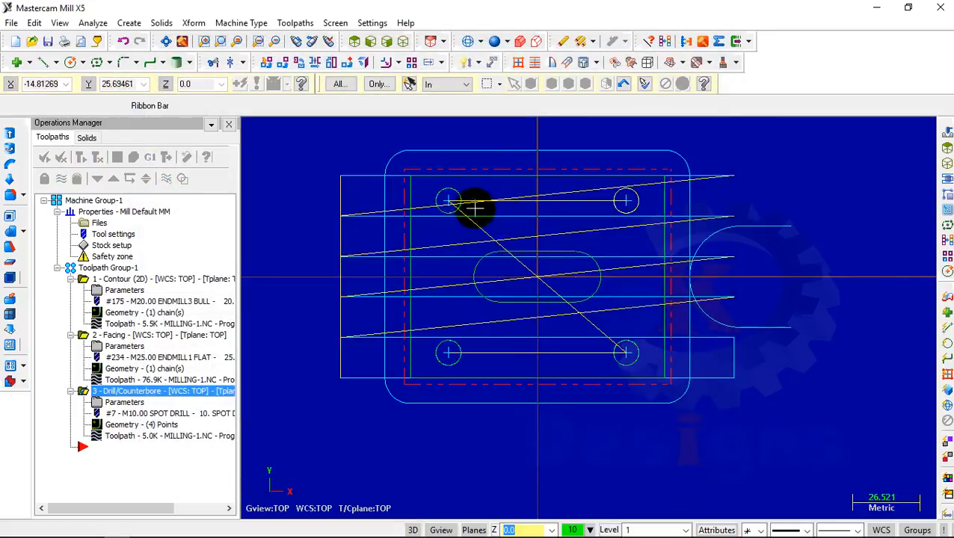
Verify the drilling operation by running its solid machining simulation in isometric view
click(404, 43)
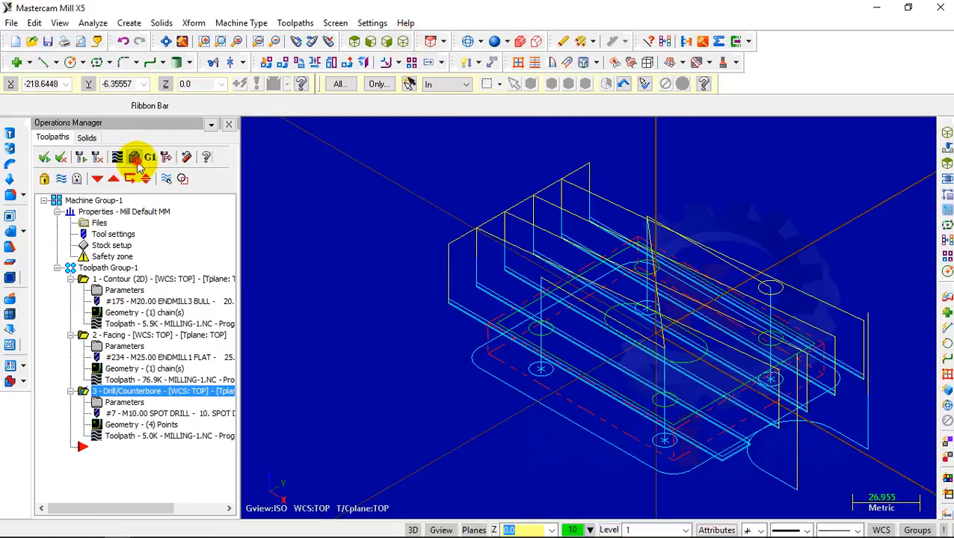
click(136, 161)
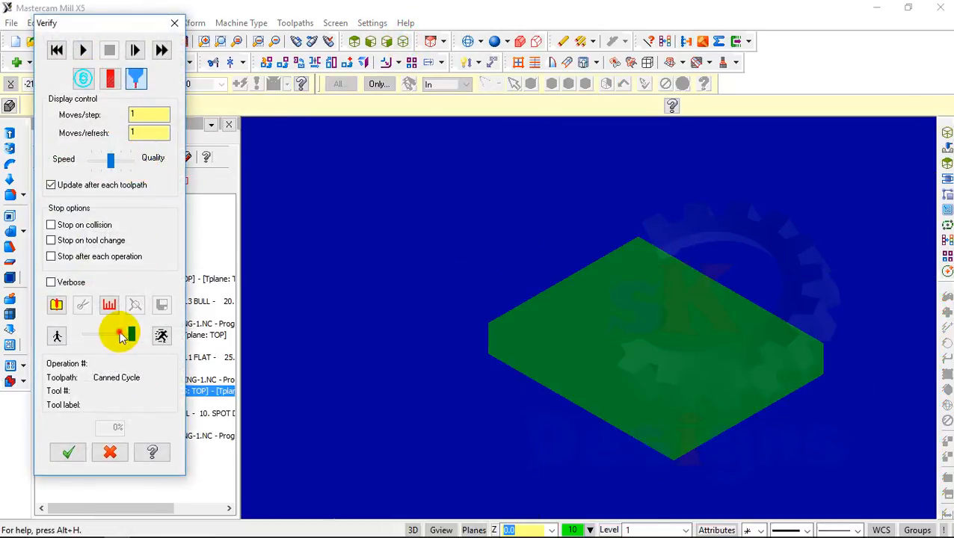
click(82, 49)
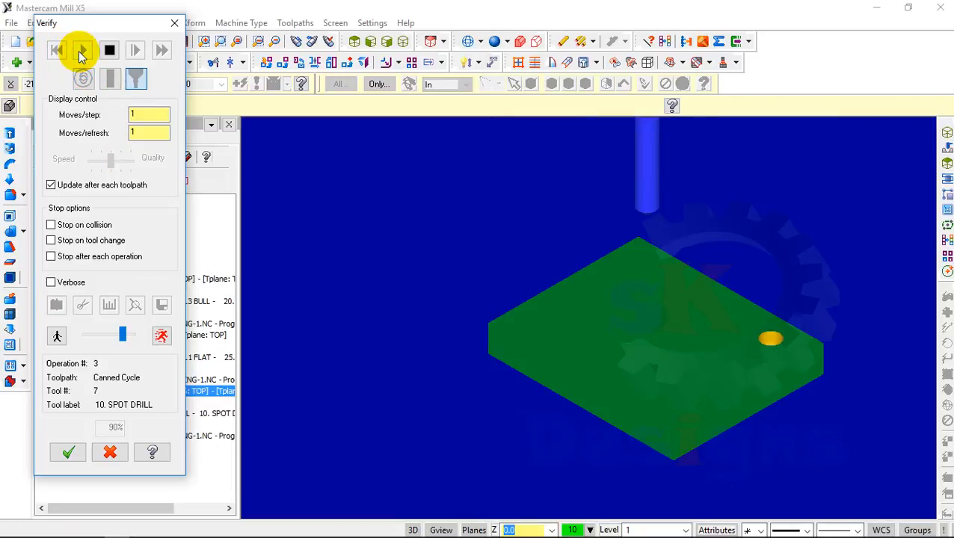
click(67, 450)
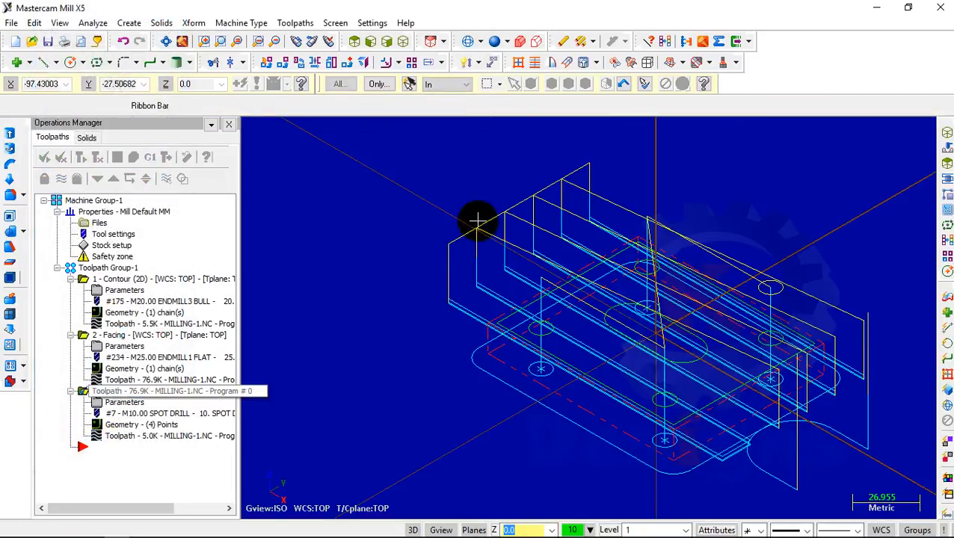
Create a pocket toolpath in top view on the plate's central slot chain and assign the 15 mm bull endmill with 3 mm corner radius
click(354, 43)
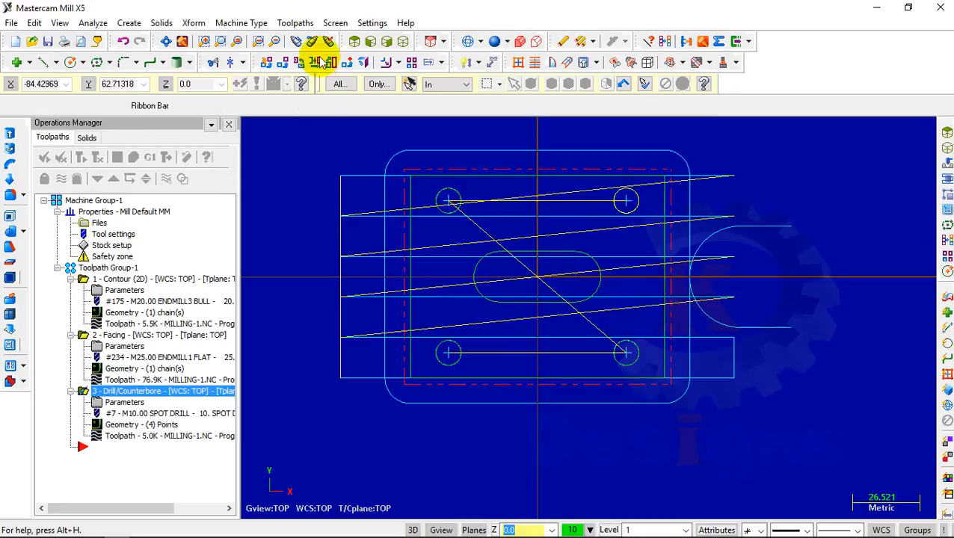
click(299, 23)
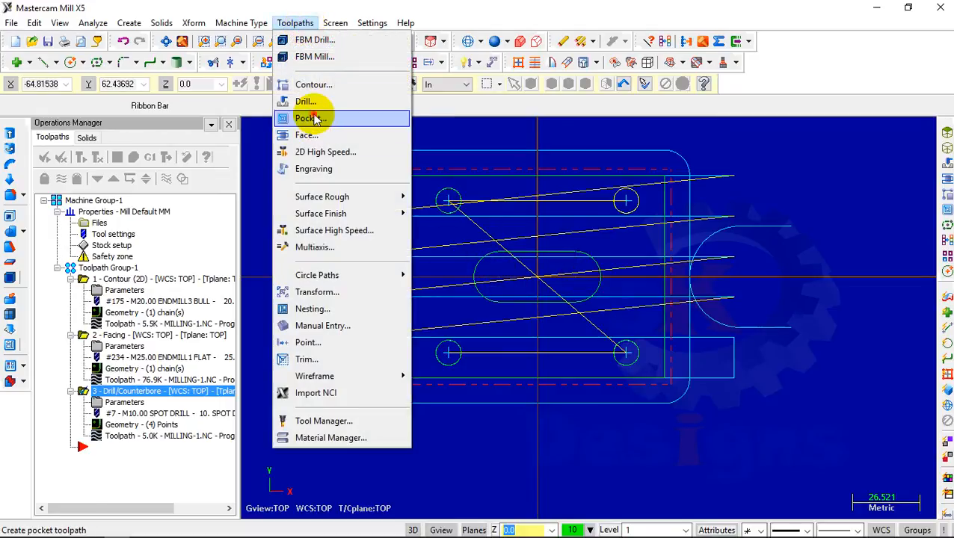
click(314, 118)
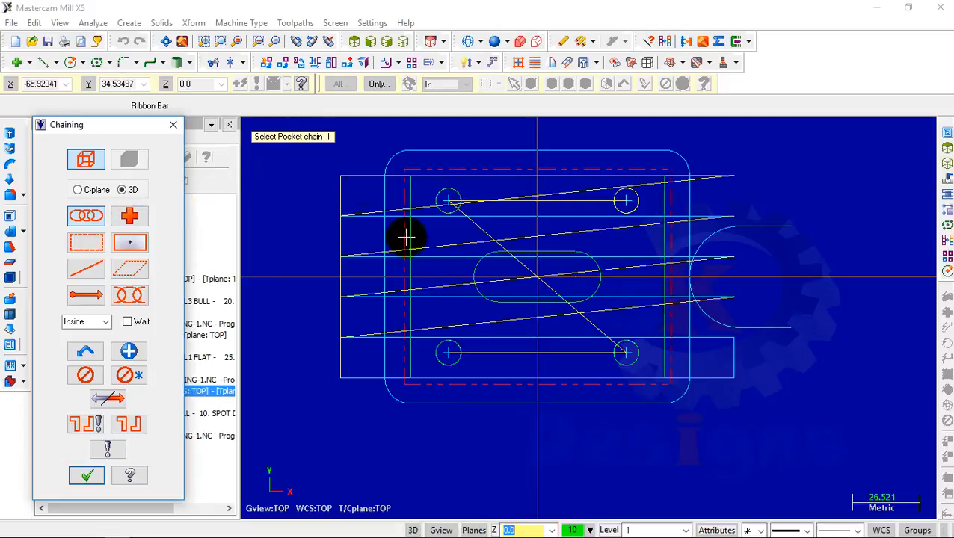
click(476, 271)
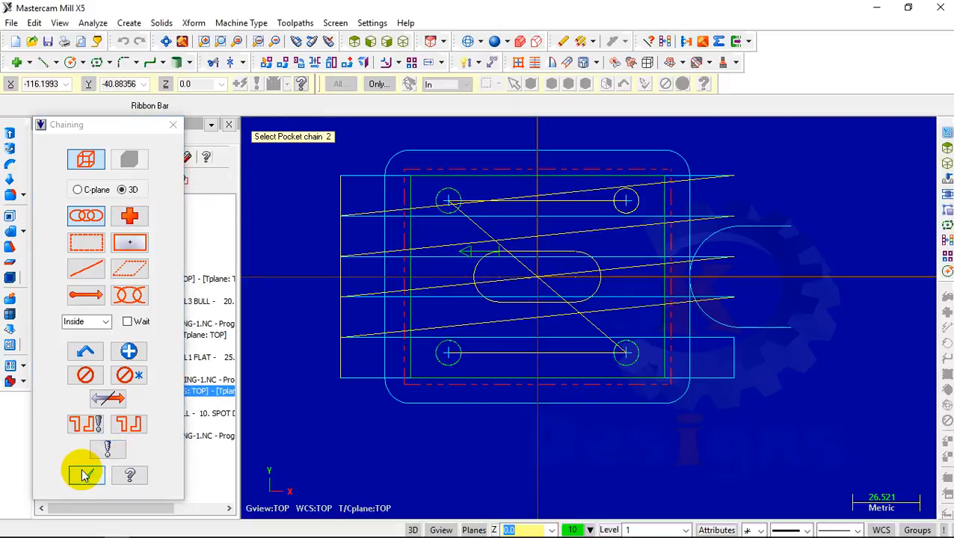
click(85, 475)
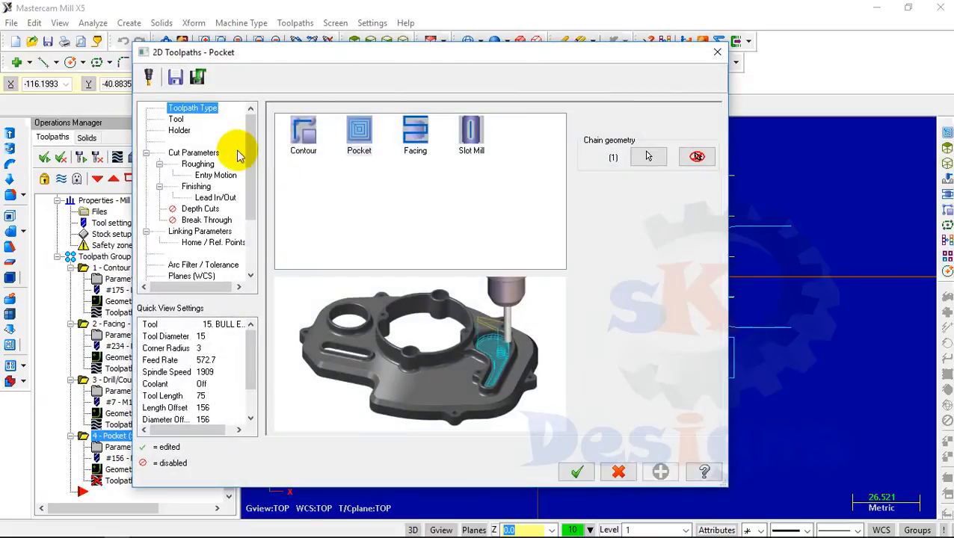
click(176, 120)
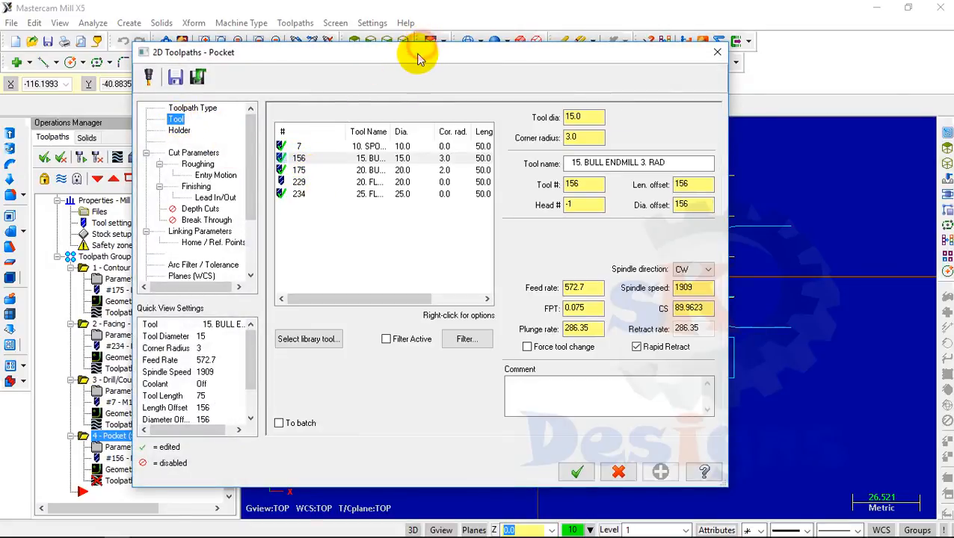
drag(418, 60, 353, 48)
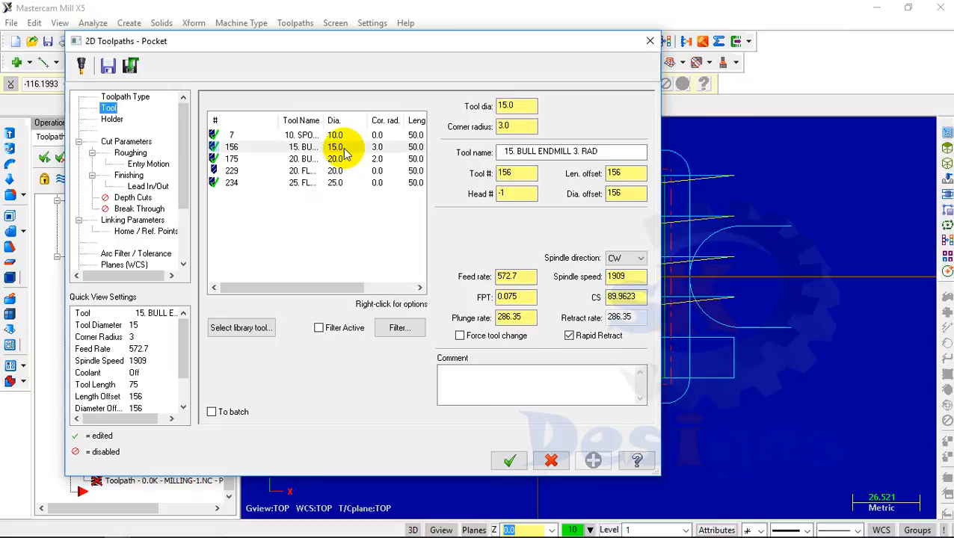
click(341, 148)
Enable break through in the pocket operation's cut parameters
click(126, 142)
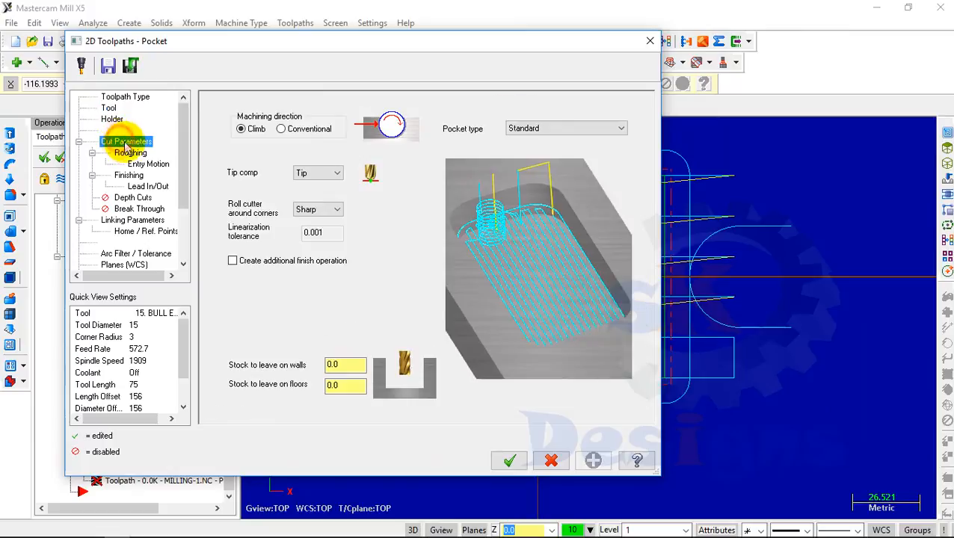
click(131, 197)
click(138, 209)
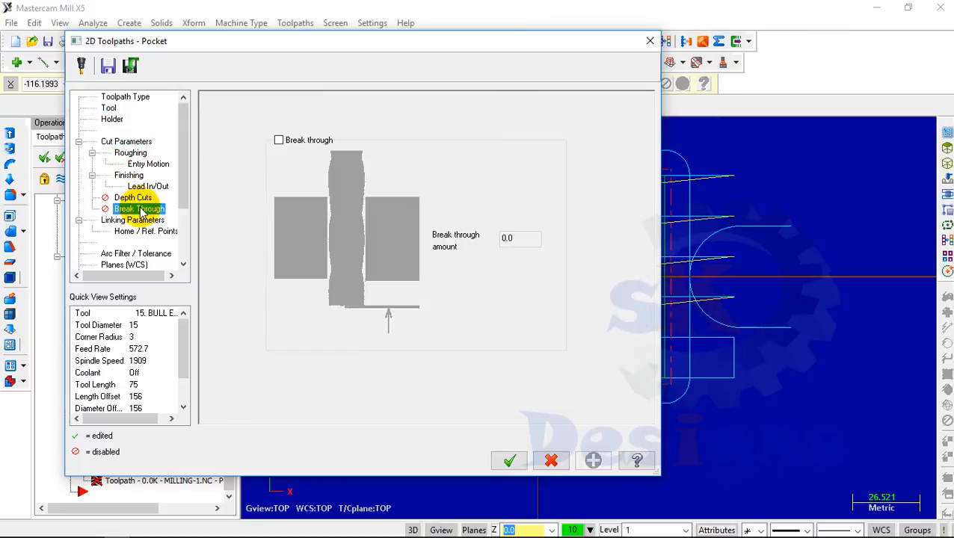
click(278, 140)
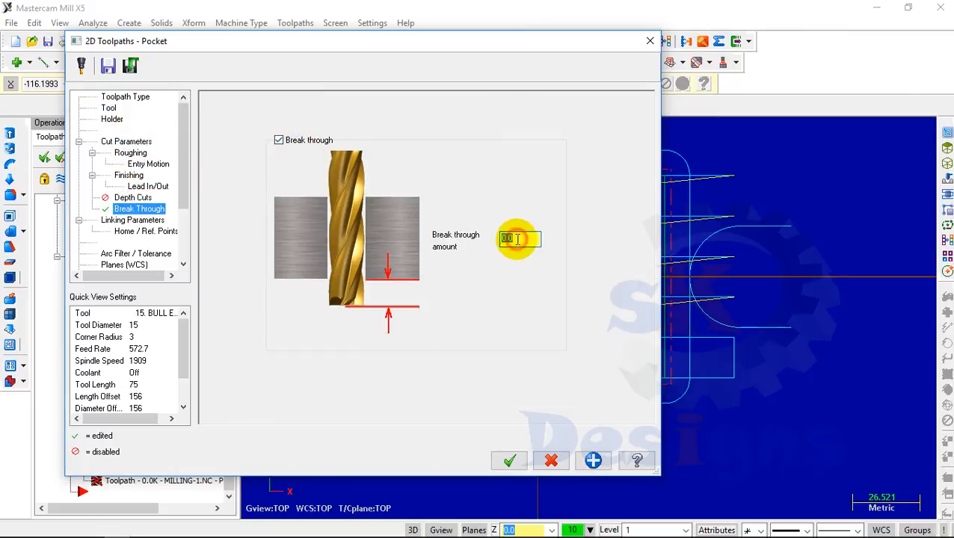
Make the pocket's depth, feed plane and retract absolute, enable the 50 mm clearance, set the depth to -20 and generate the toolpath
click(133, 220)
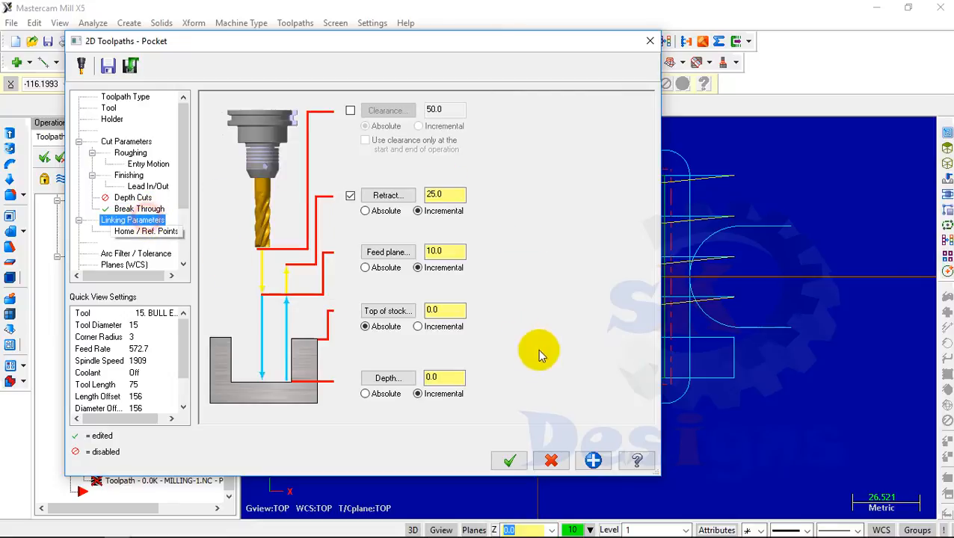
click(367, 394)
click(367, 268)
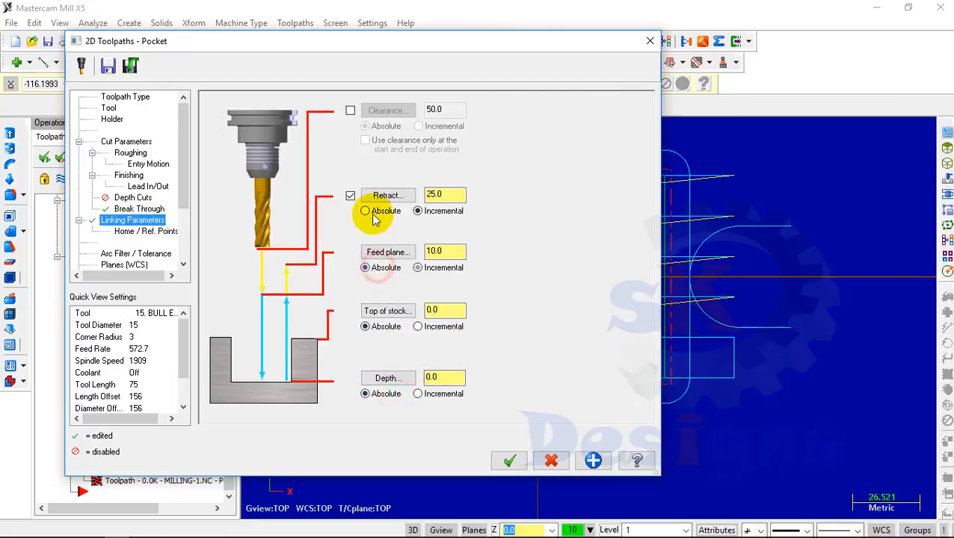
click(372, 213)
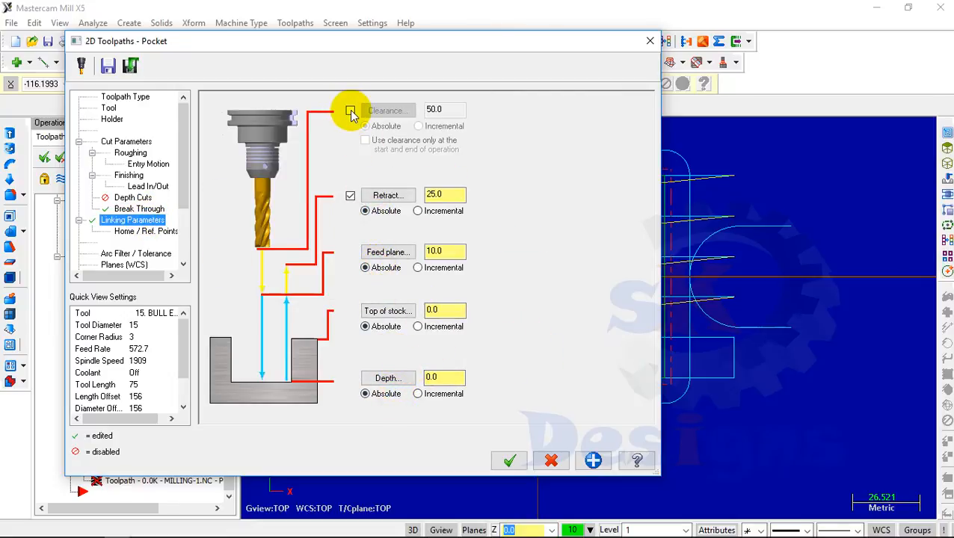
click(351, 112)
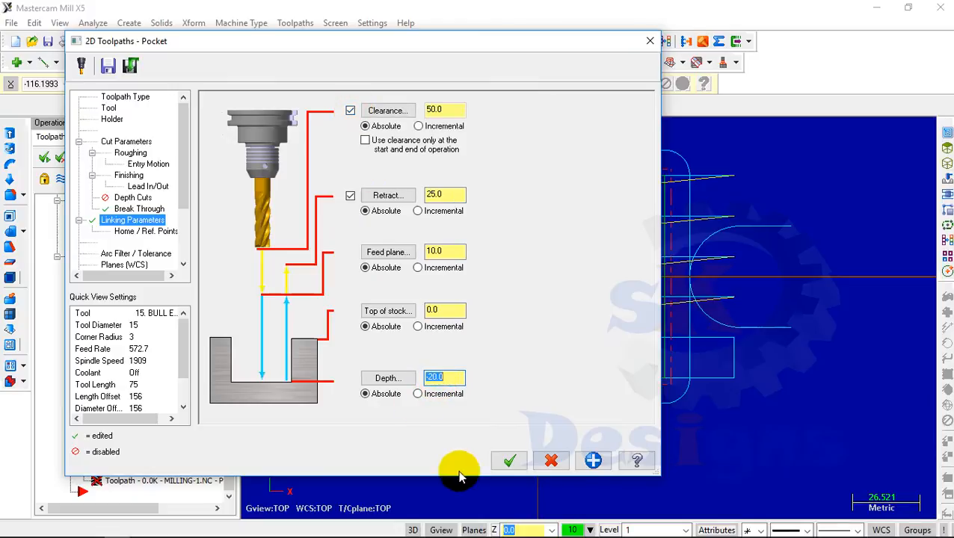
click(506, 462)
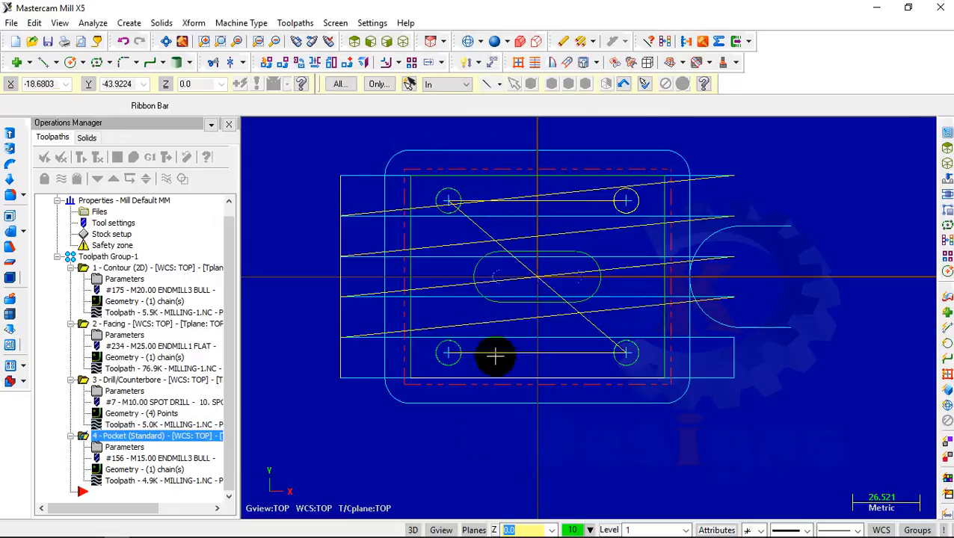
Verify the pocket operation by running its solid machining simulation in isometric view
click(402, 40)
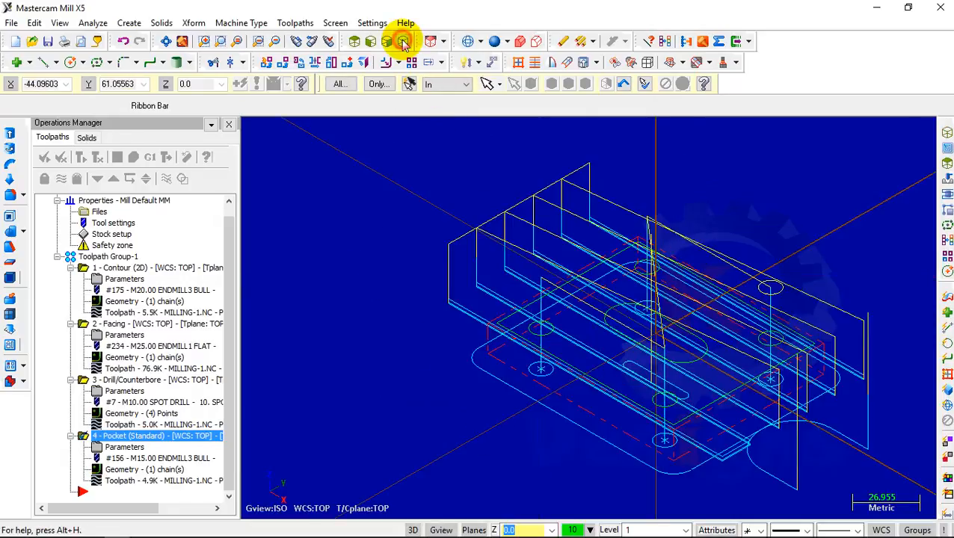
click(133, 157)
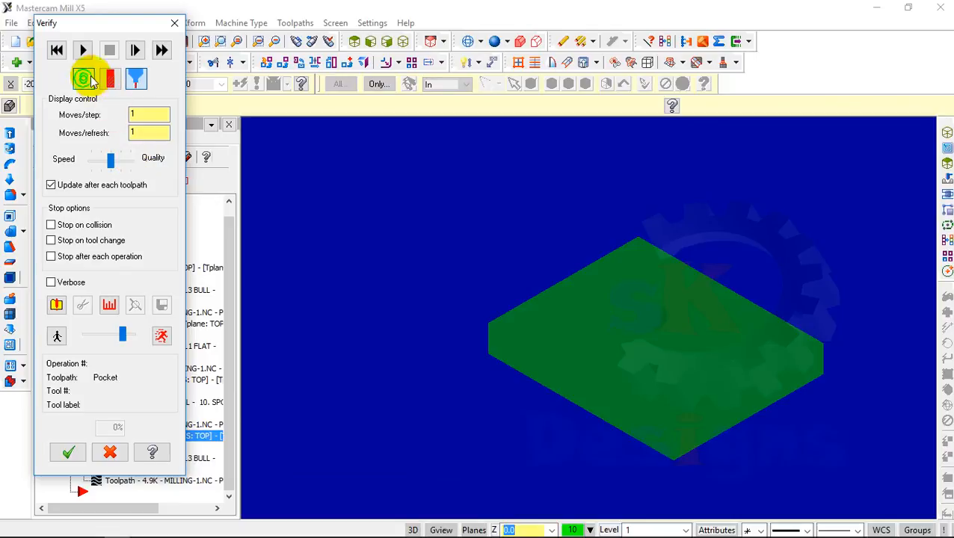
click(83, 50)
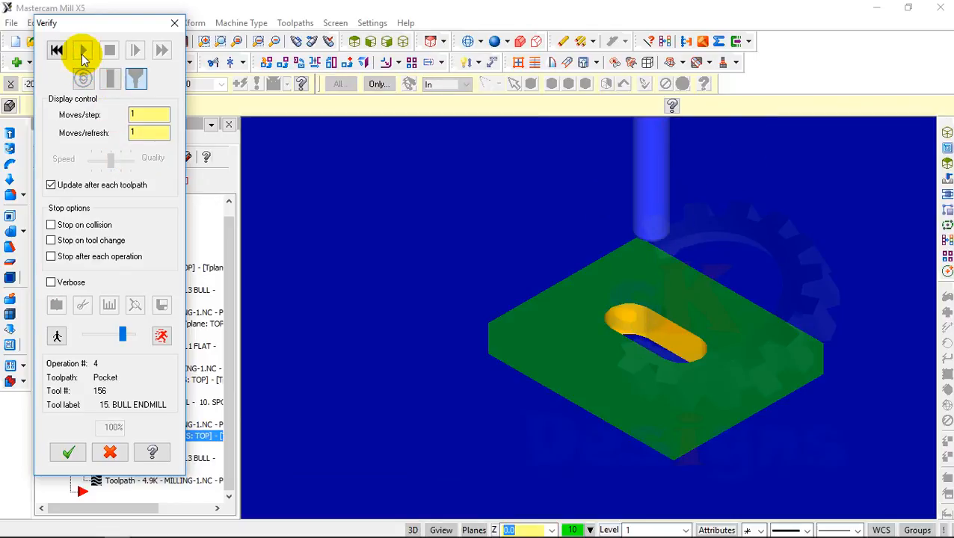
click(68, 452)
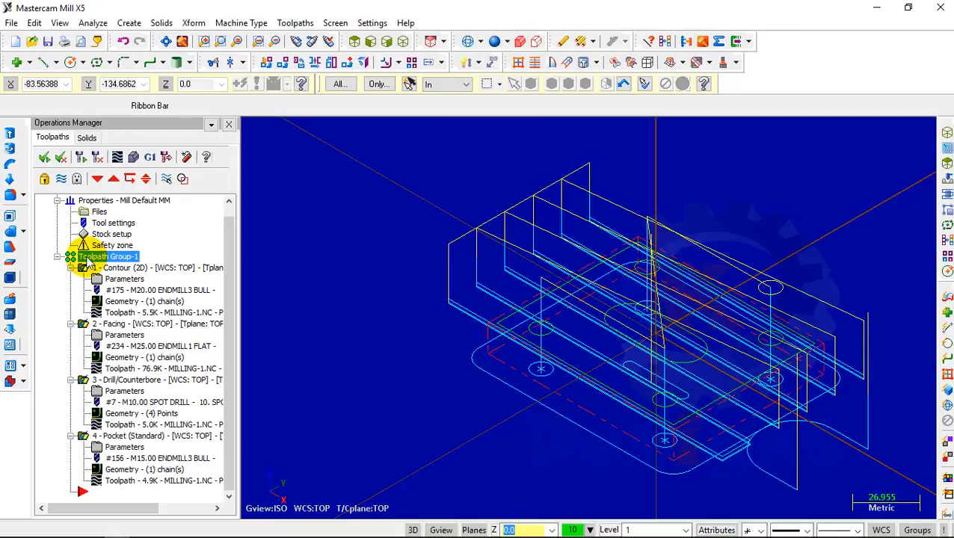
Verify all operations of the toolpath group together by running the complete machining simulation
click(132, 159)
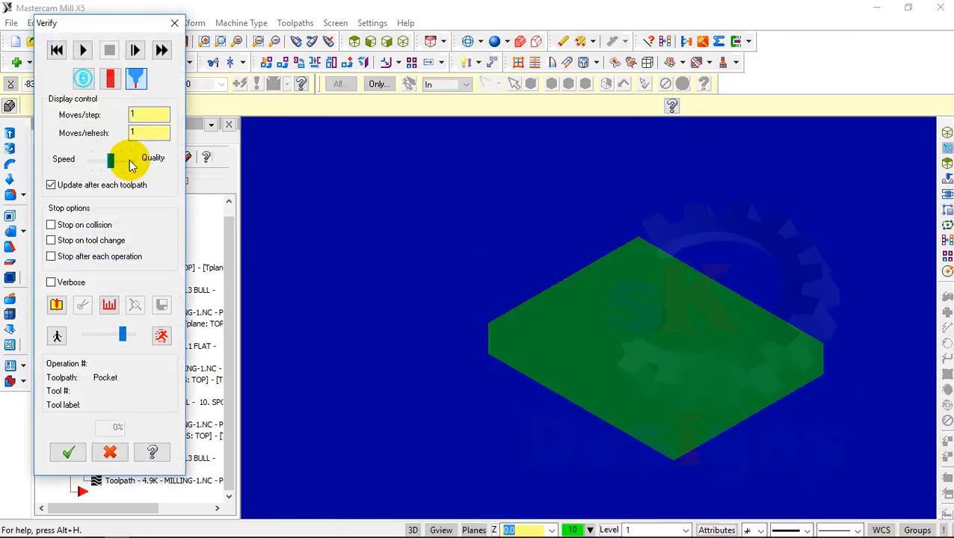
click(84, 50)
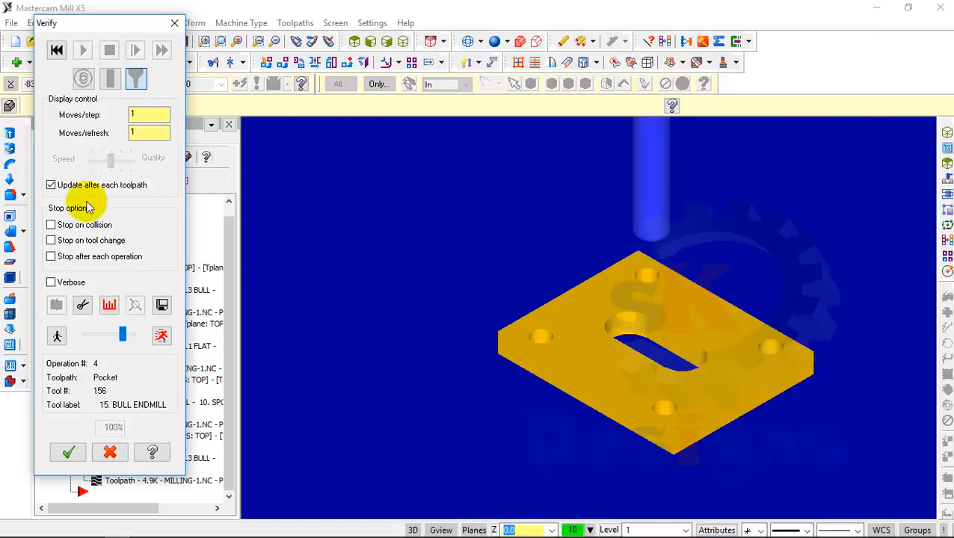
click(64, 456)
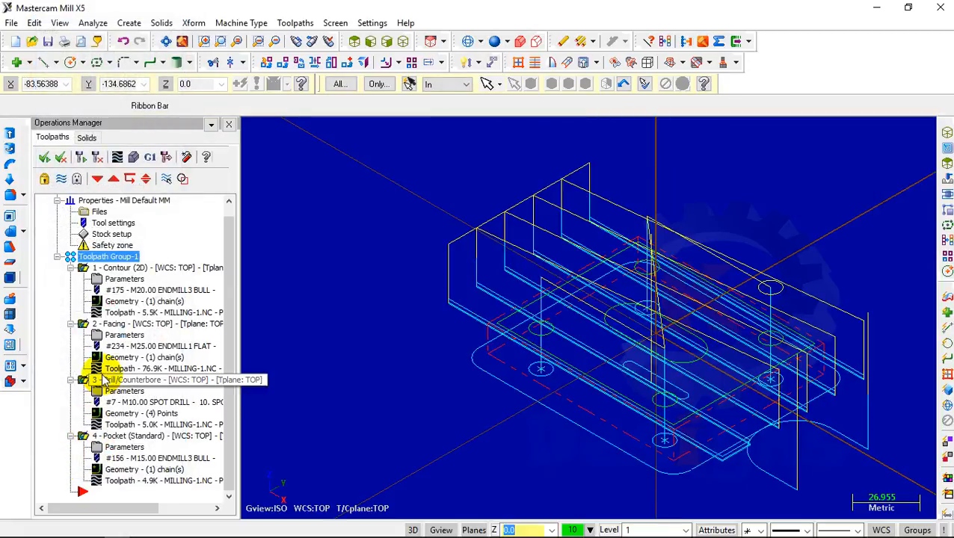
Post process all operations of the toolpath group despite the facing warning and save the NC file as MILLING-1
click(150, 158)
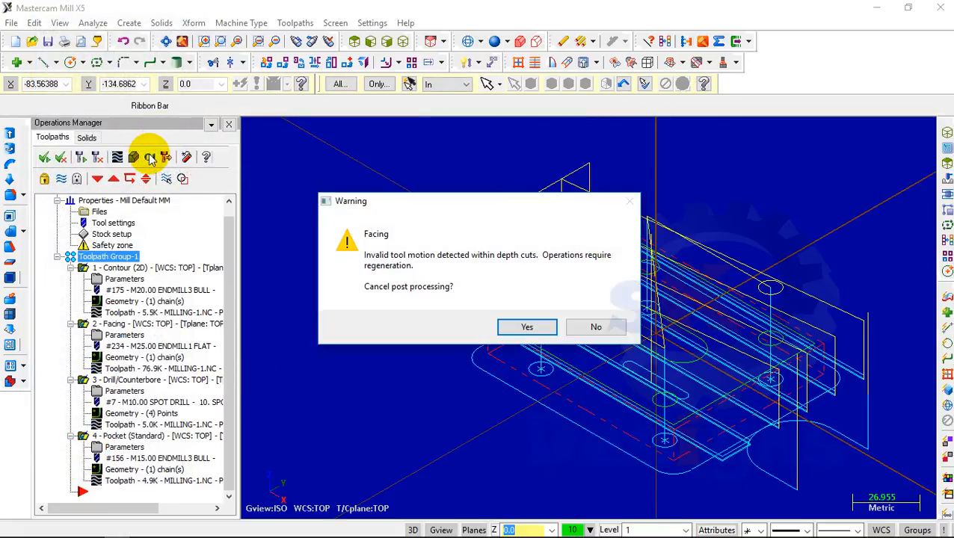
click(596, 328)
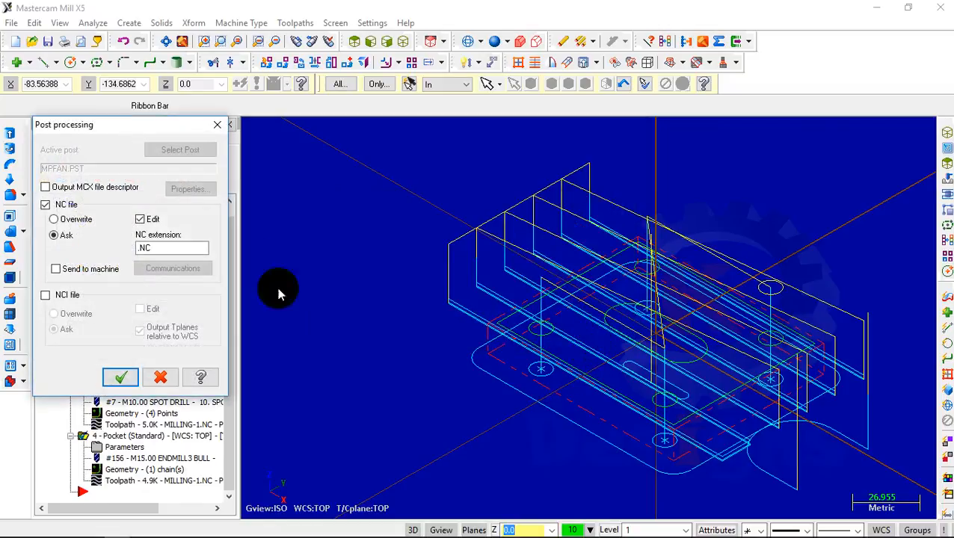
click(123, 376)
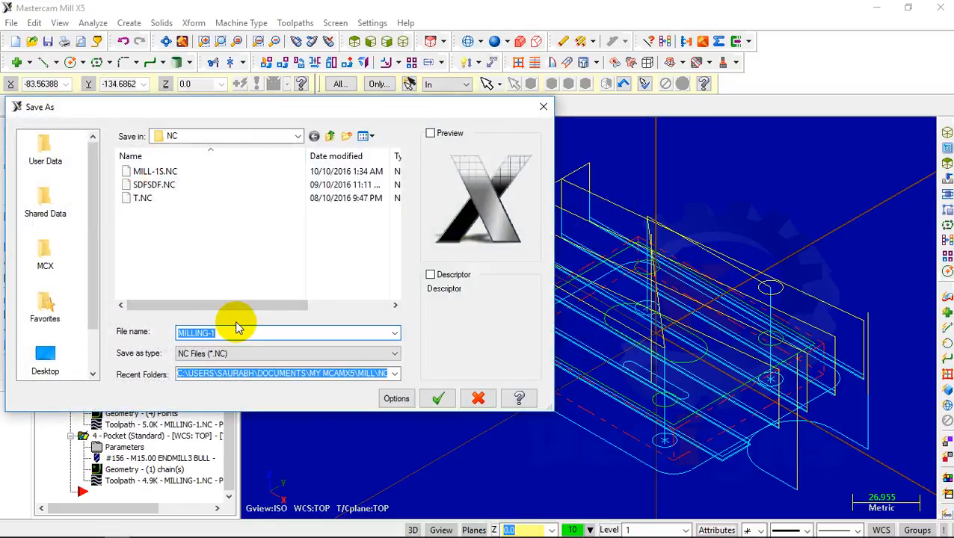
click(425, 397)
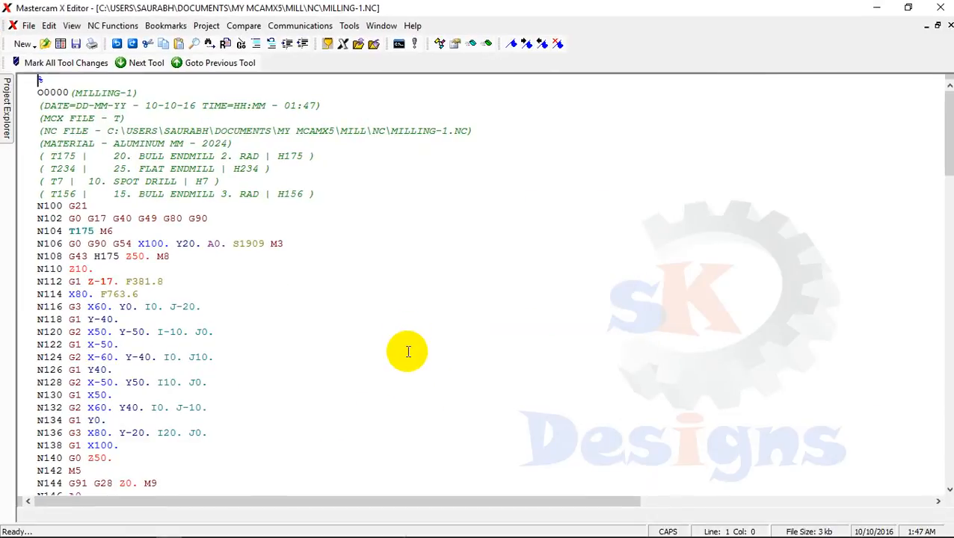
Review the posted G-code of MILLING-1.NC from the contour through the facing passes and close the code editor
scroll(202, 247, down, 13)
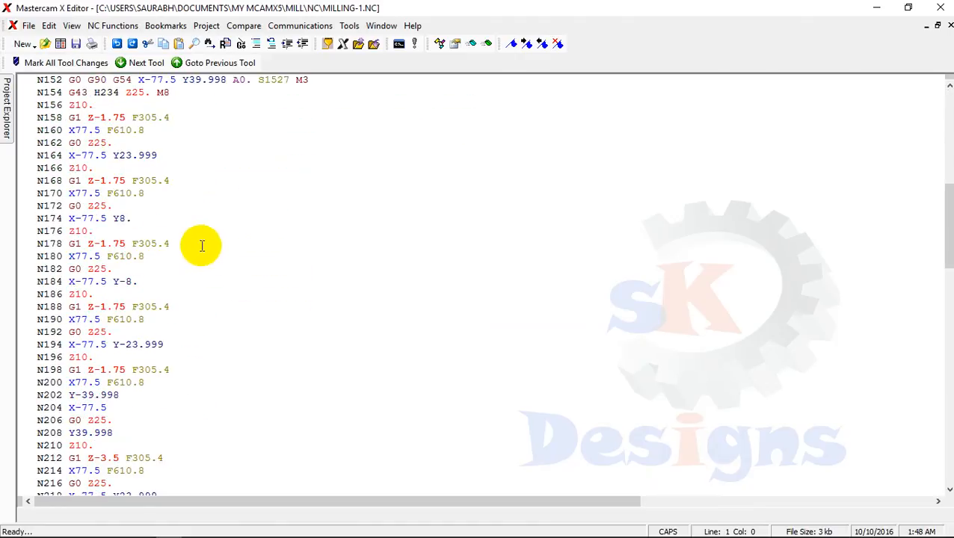
scroll(314, 194, down, 6)
double_click(366, 169)
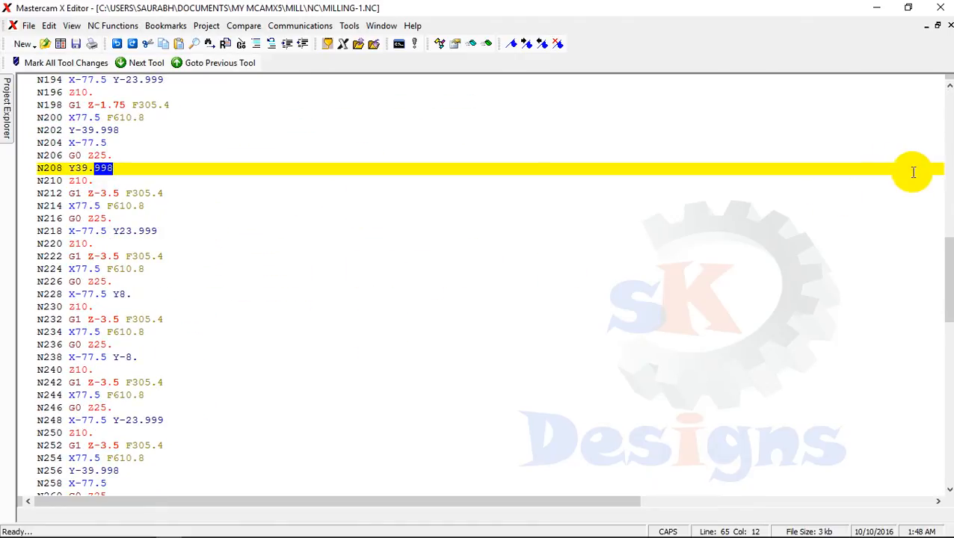
drag(948, 280, 944, 6)
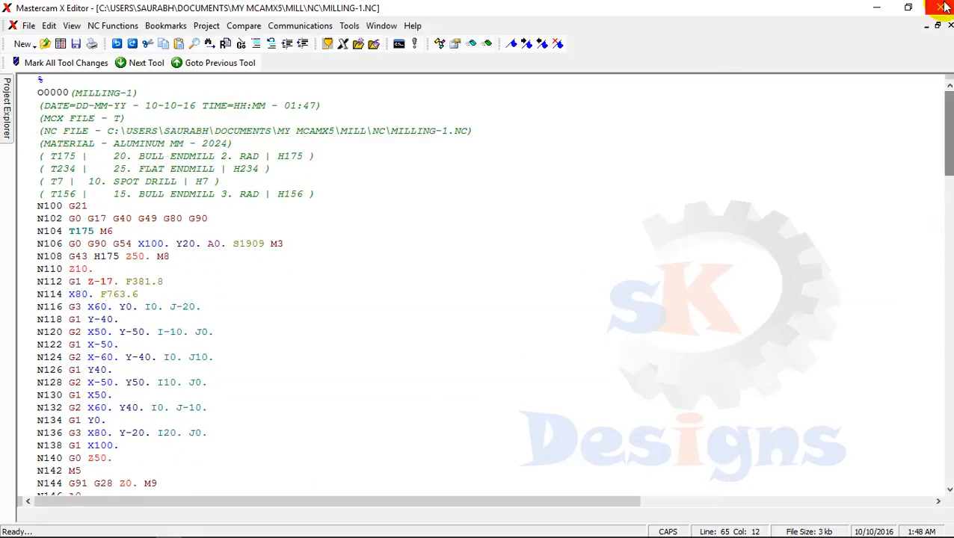
click(945, 6)
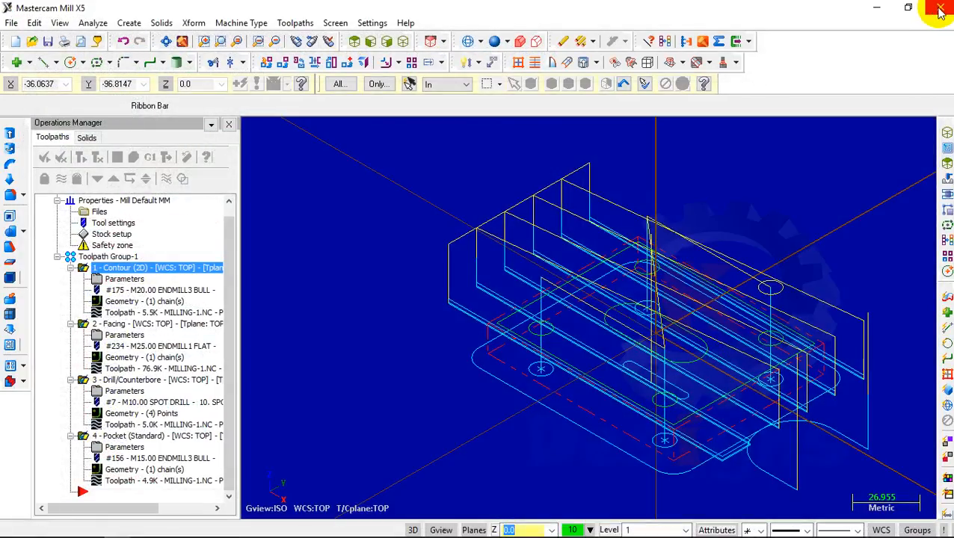